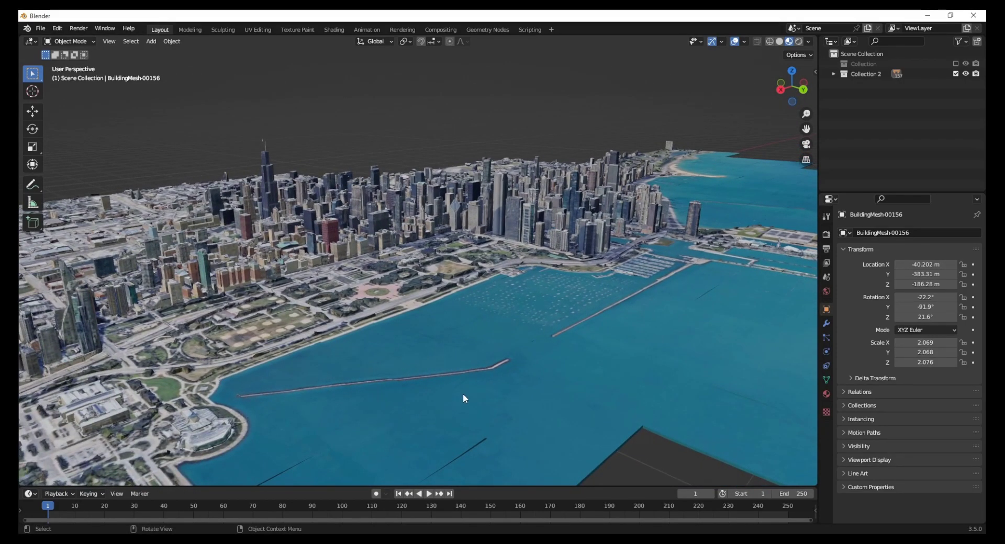
Step: Examine the imported 3D city models from several angles and distances
middle_click_drag(463, 398, 403, 391)
mouse_move(464, 442)
middle_mouse_down()
mouse_move(434, 456)
mouse_move(397, 447)
mouse_move(366, 455)
mouse_move(366, 442)
mouse_move(464, 456)
middle_mouse_up()
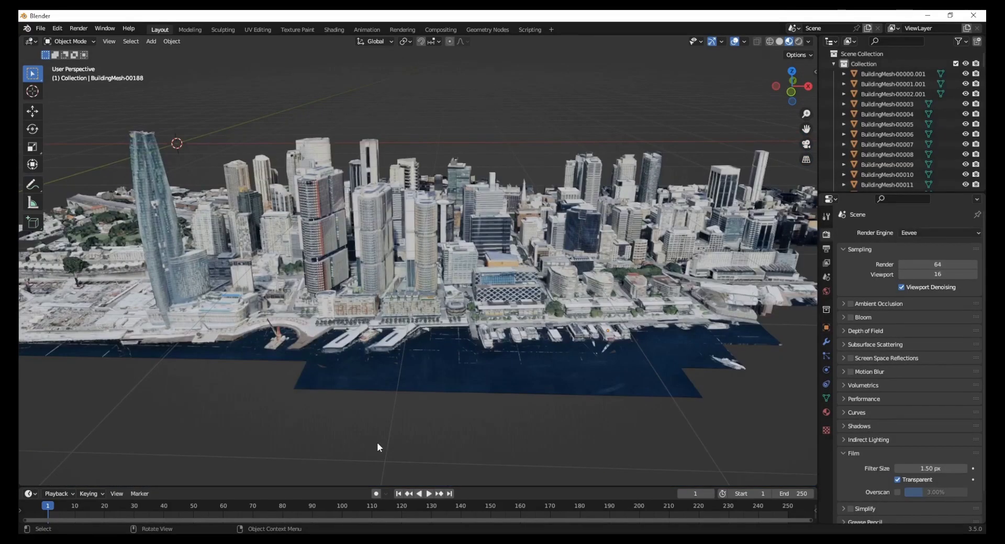
middle_click_drag(359, 436, 429, 424)
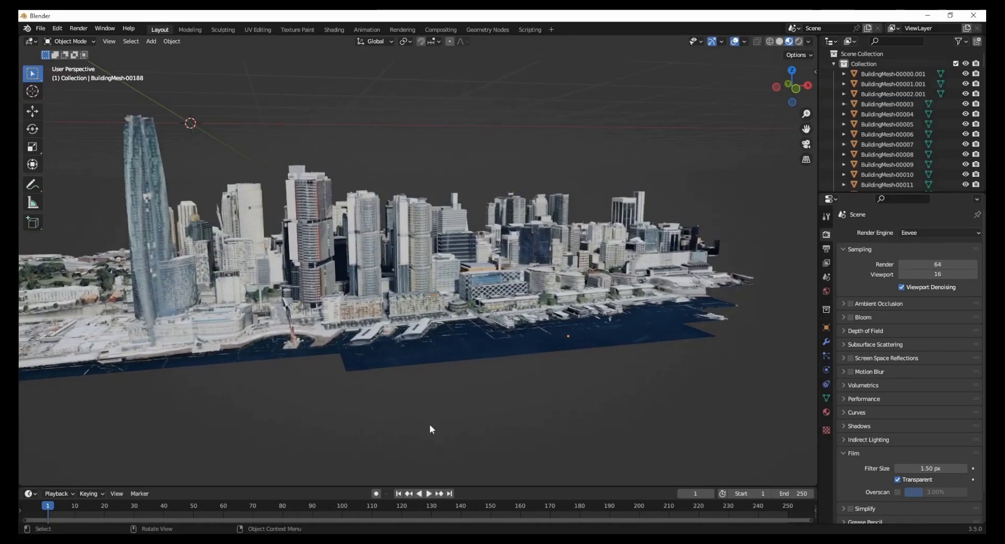
middle_click_drag(477, 427, 503, 426)
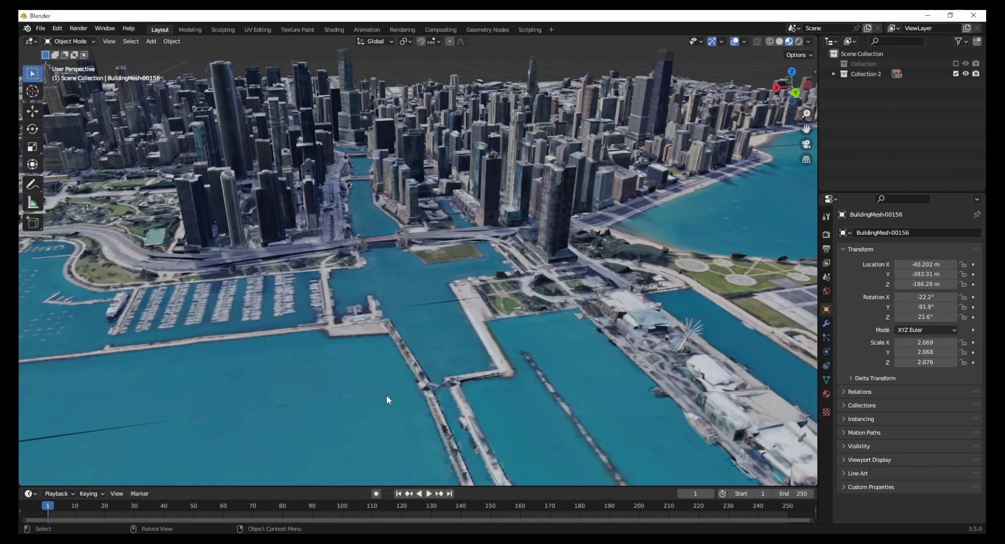
scroll(386, 395, "down", 3)
middle_click_drag(386, 394, 408, 386, "ctrl")
scroll(386, 386, "up", 6)
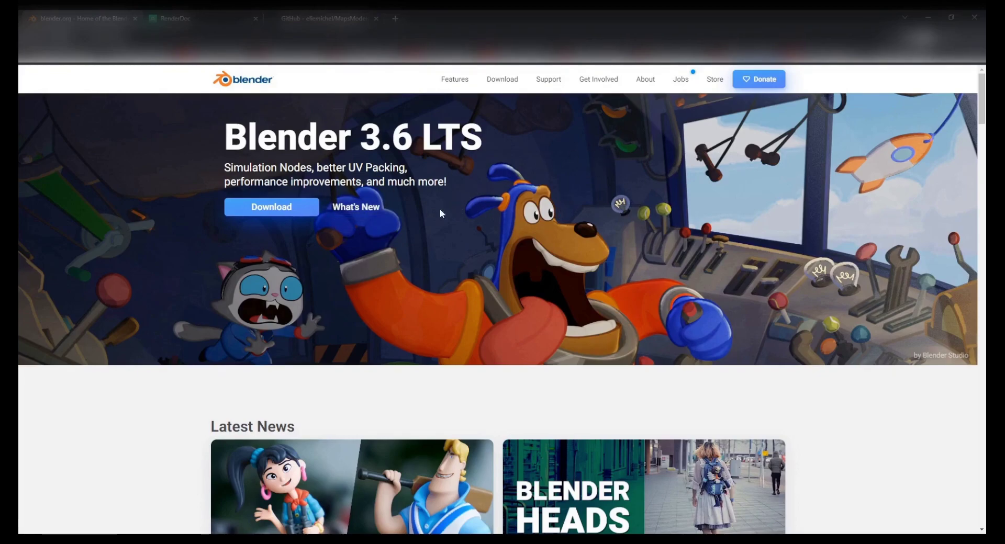
Step: Go to the archive of previous Blender releases on blender.org and open the Blender3.5 folder
left_click(502, 84)
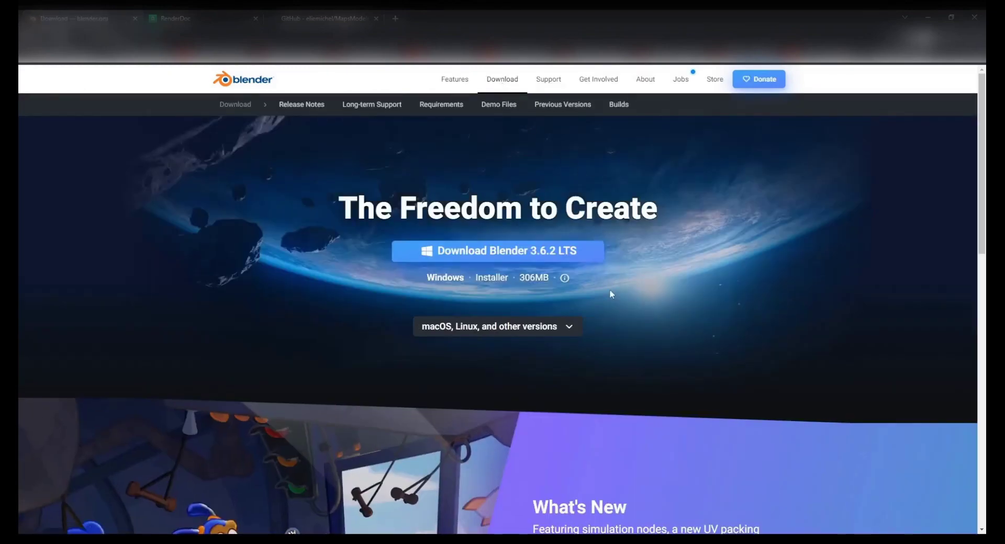
left_click(554, 109)
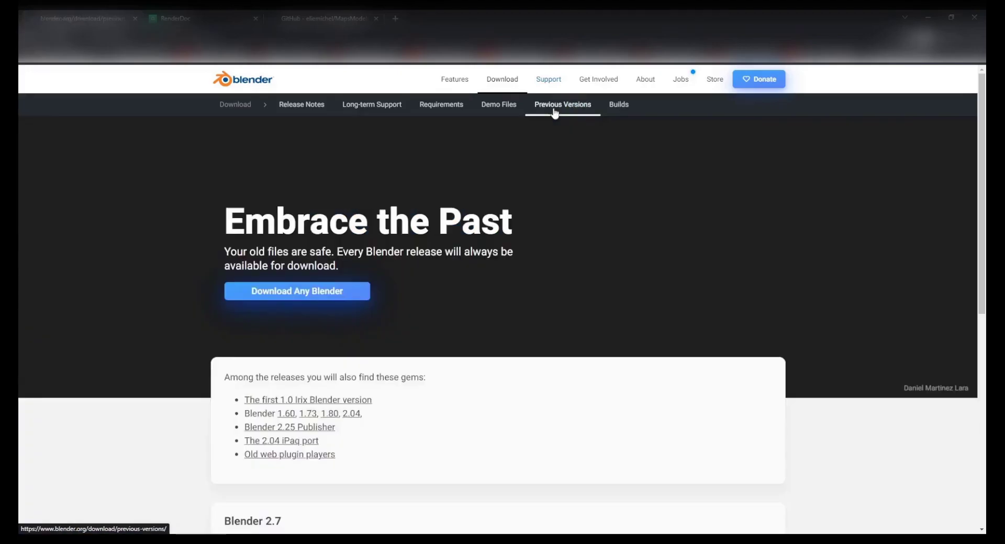
scroll(511, 246, "down", 10)
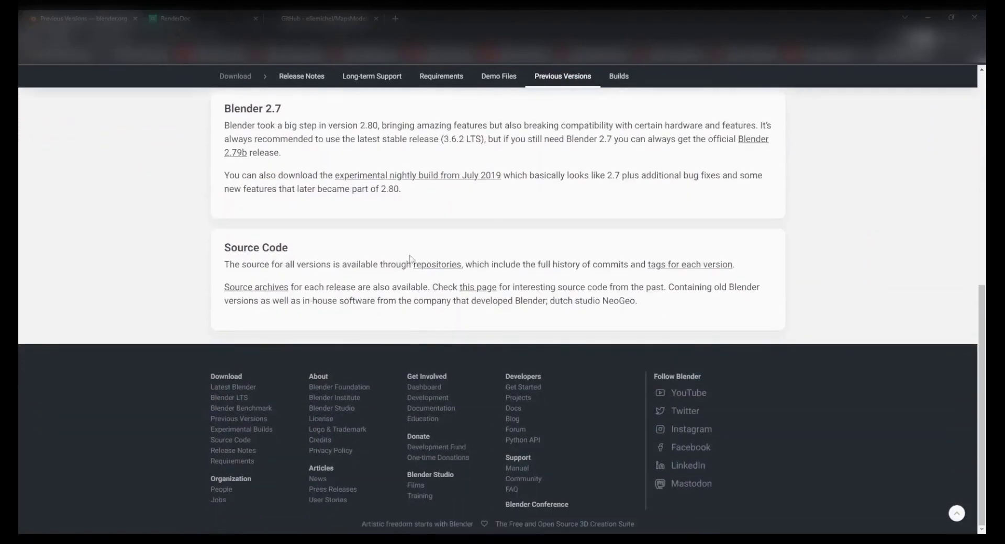
scroll(324, 262, "up", 8)
scroll(295, 246, "up", 3)
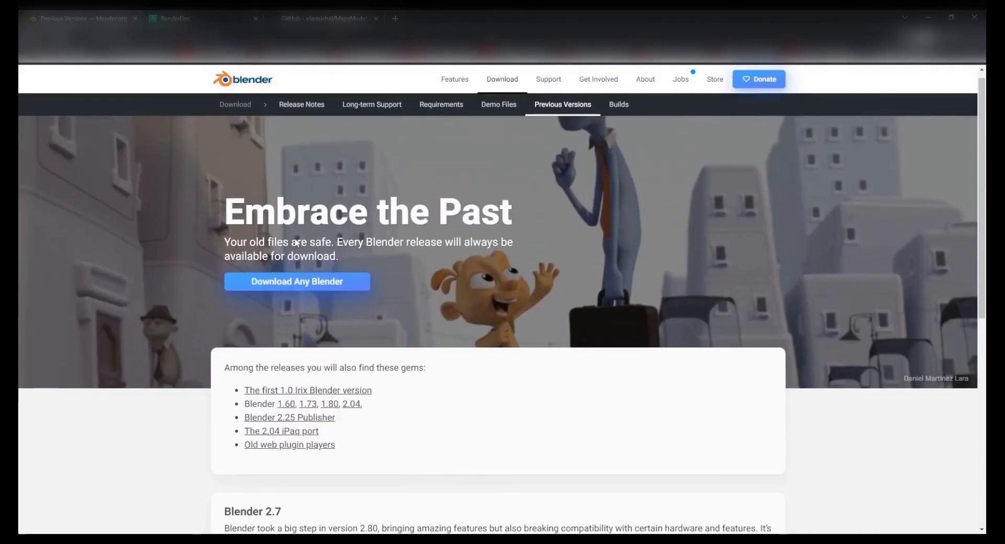
left_click(295, 288)
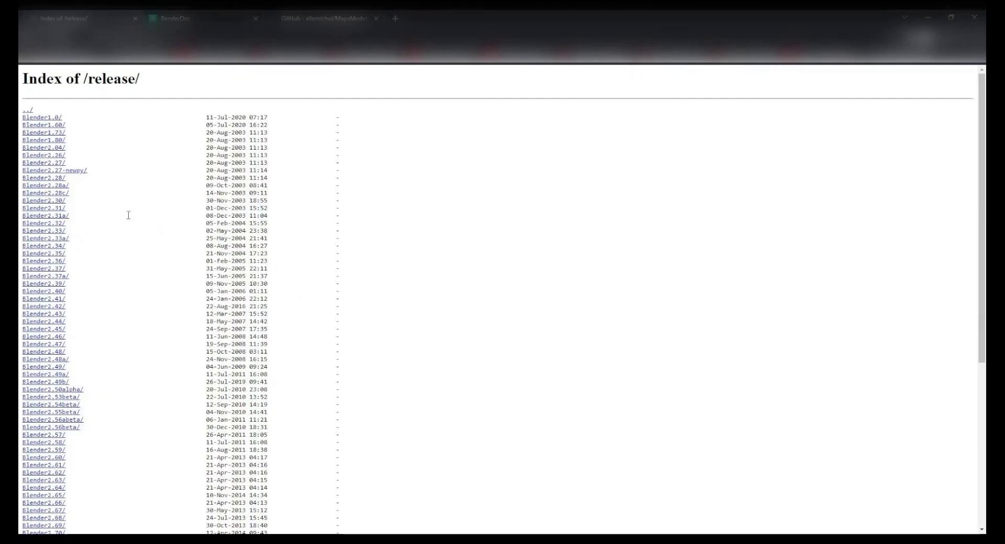
scroll(129, 215, "down", 5)
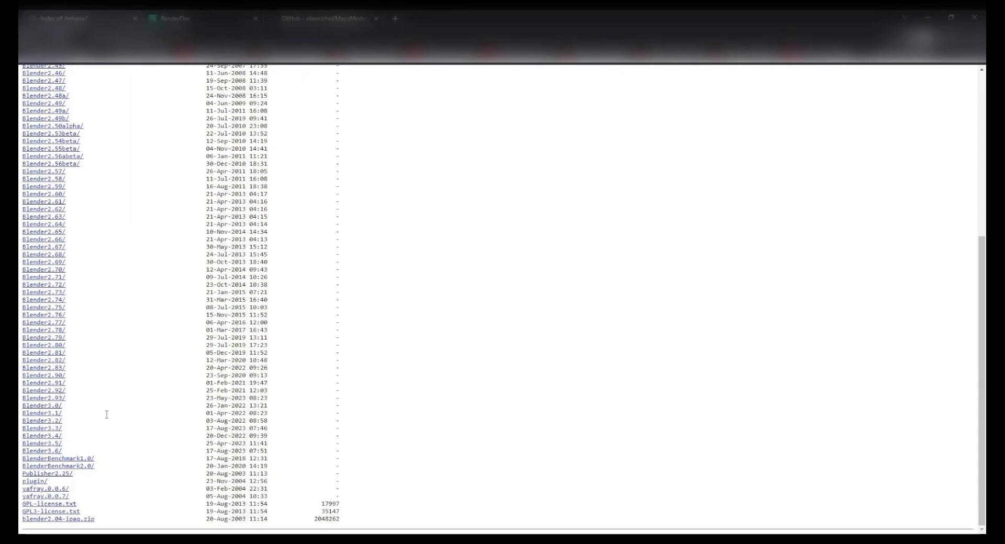
left_click(46, 445)
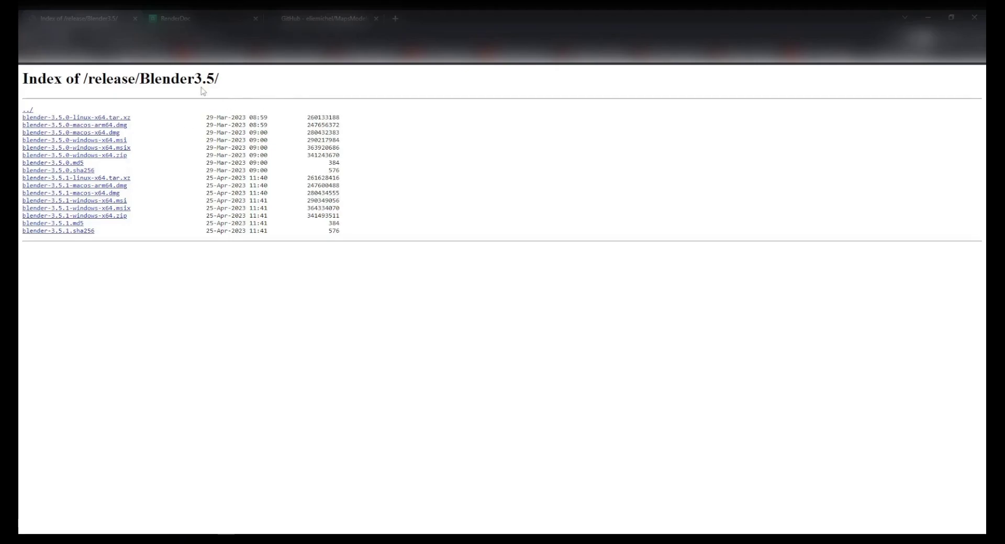
Step: Open RenderDoc's list of other builds and download the 64-bit Windows installer of stable build v1.26
left_click(197, 17)
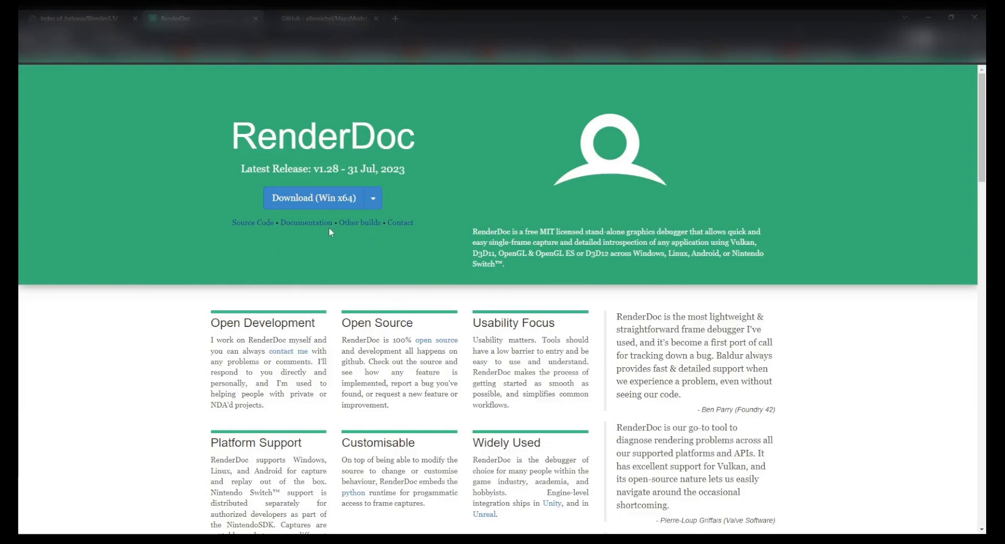
left_click(364, 224)
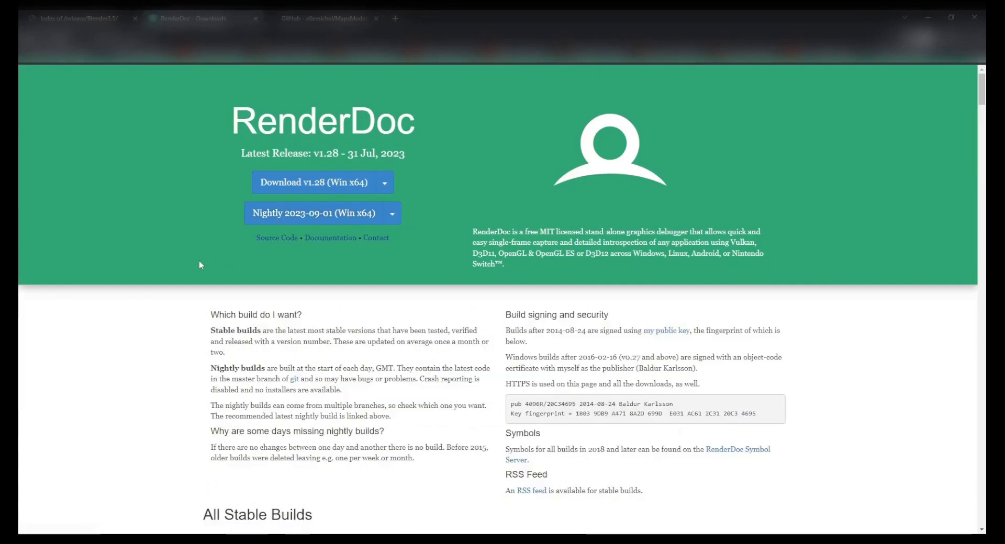
scroll(199, 261, "down", 10)
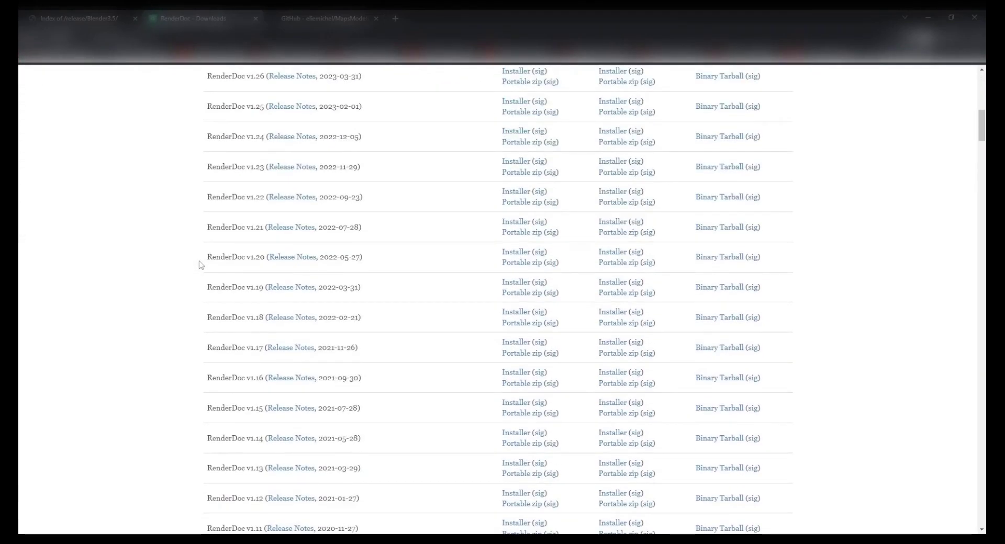
scroll(203, 263, "up", 3)
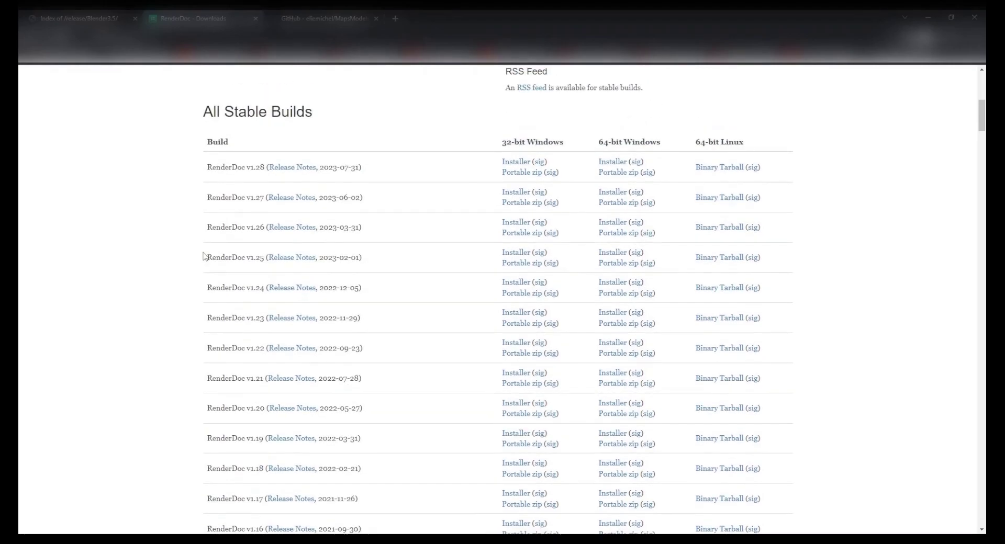
left_click(614, 224)
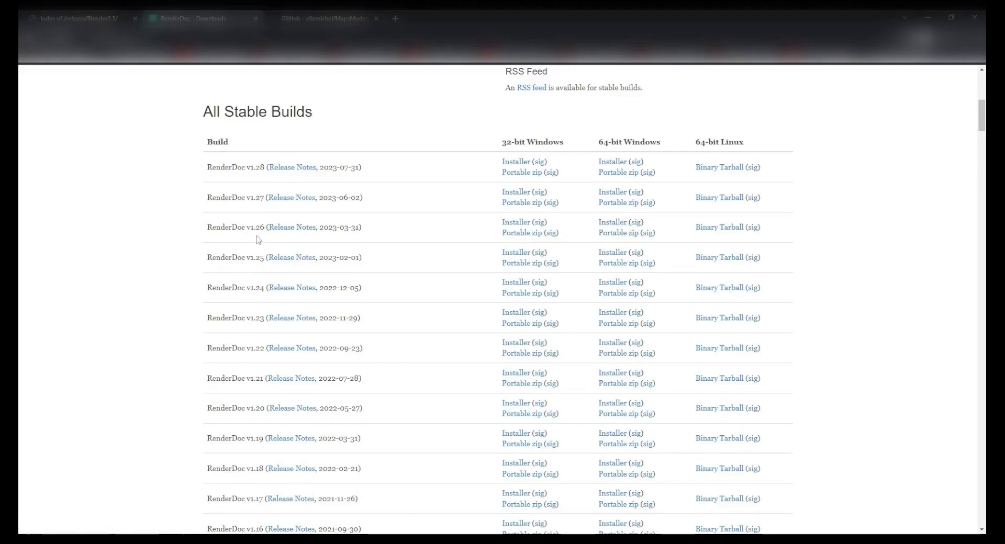
Step: Open the Maps Models Importer v0.6.2 release on GitHub and look through its requirements and downloadable assets
left_click(309, 18)
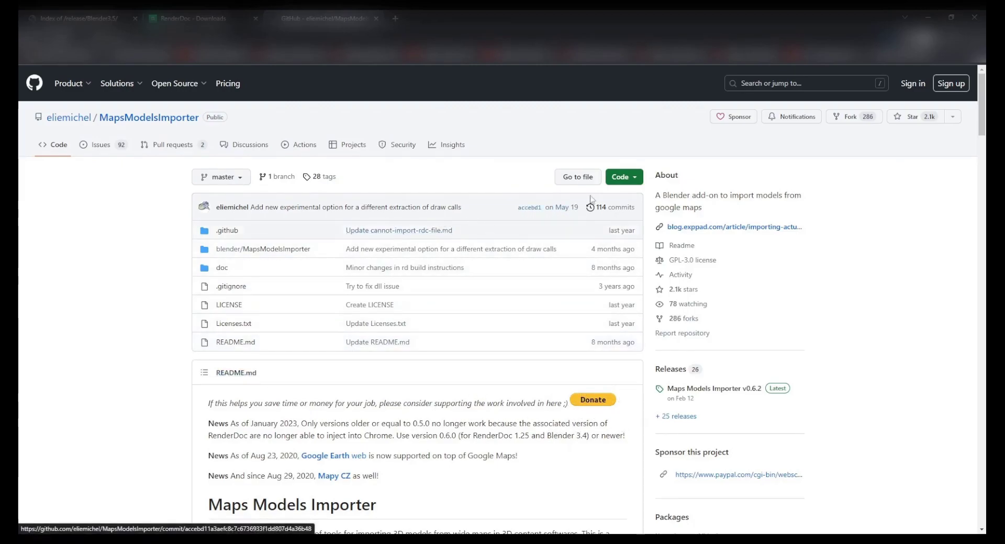
scroll(801, 394, "down", 1)
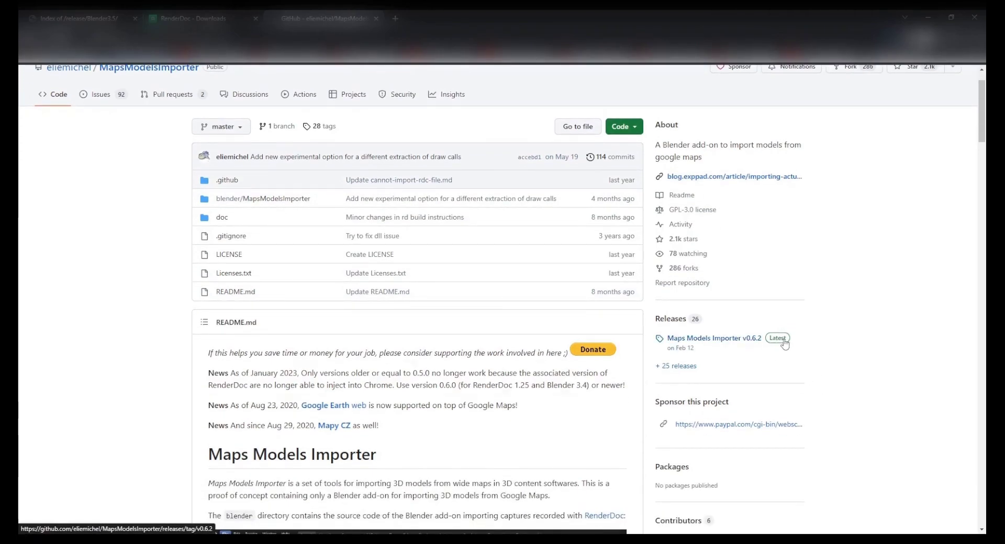
left_click(785, 344)
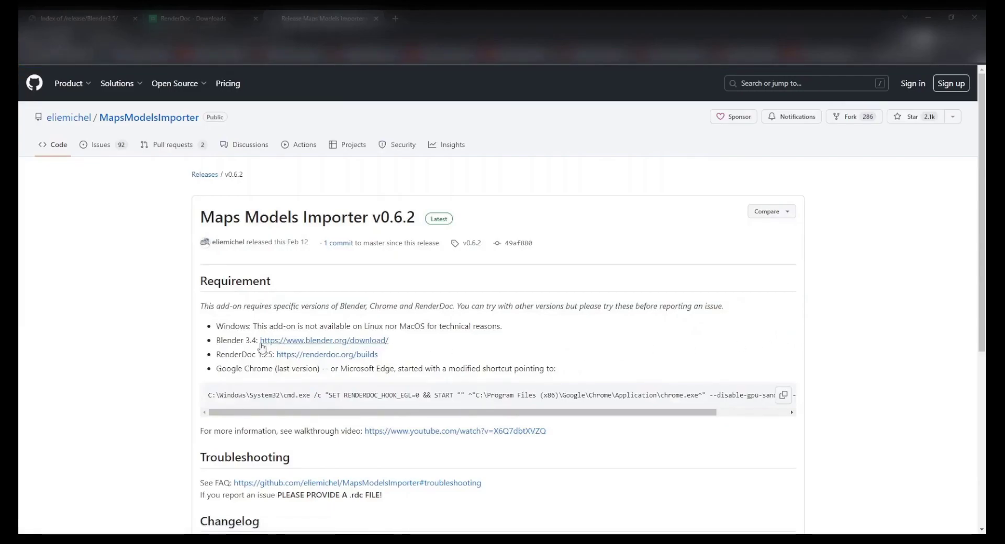
scroll(223, 341, "down", 2)
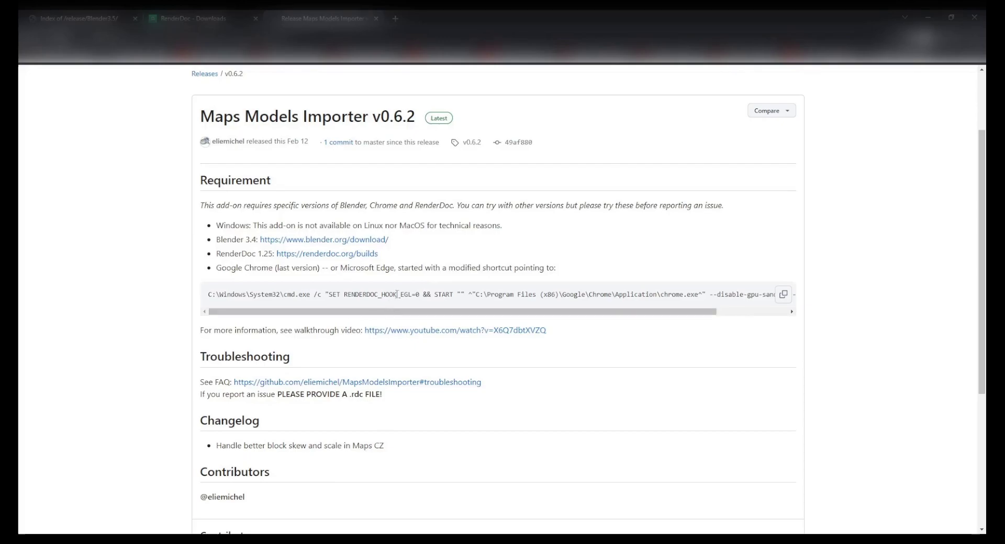
scroll(215, 355, "down", 3)
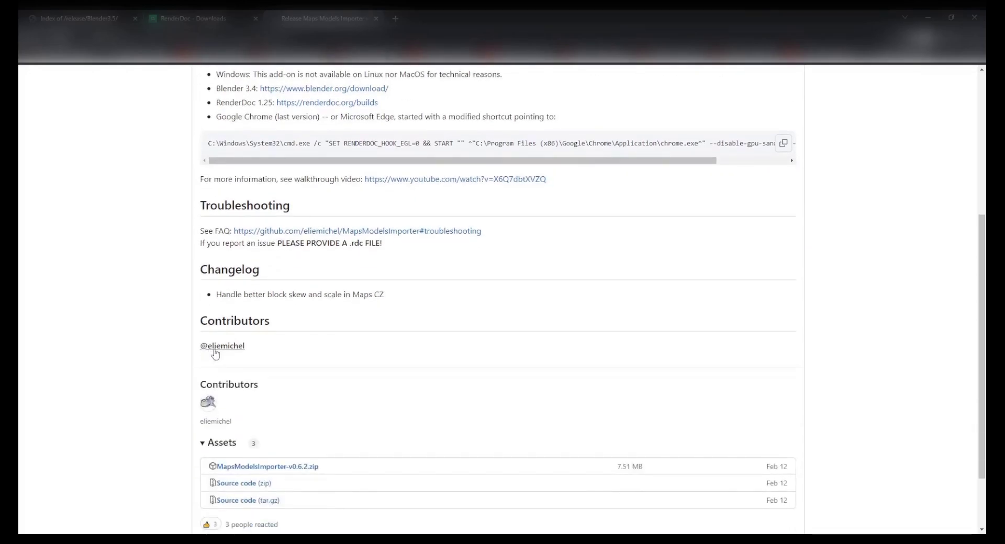
scroll(215, 354, "down", 2)
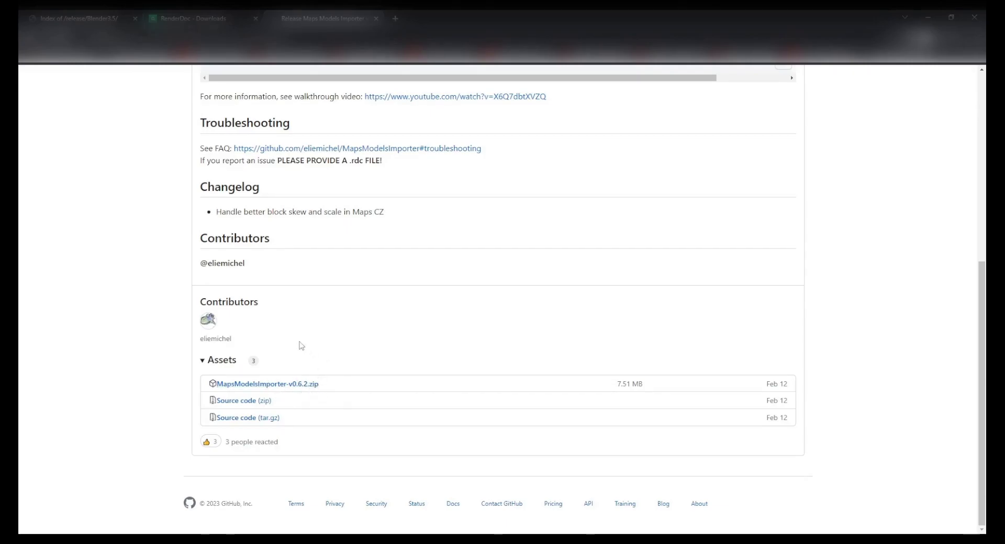
Step: Copy the full modified Chrome shortcut command from the release's Requirement section
scroll(306, 343, "up", 2)
scroll(306, 343, "up", 3)
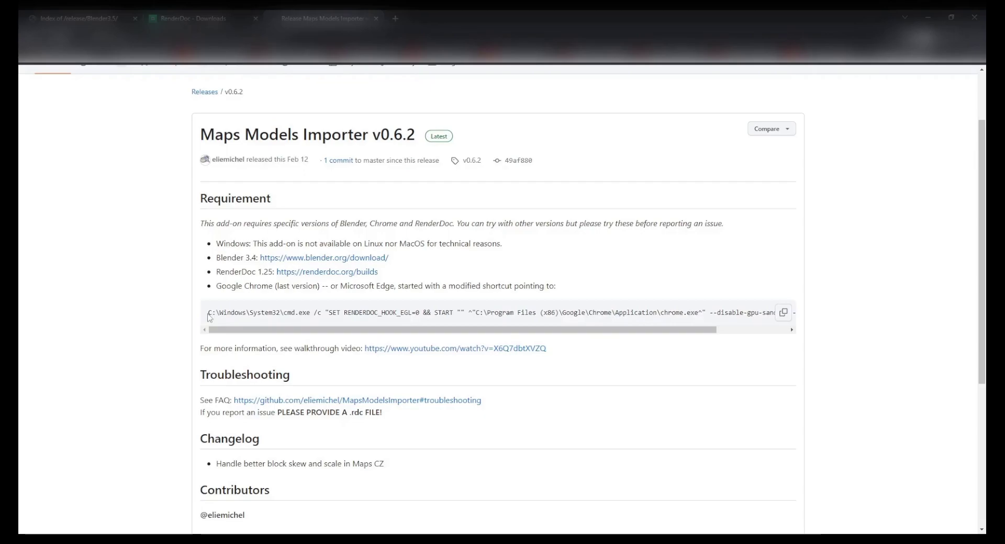
left_click_drag(208, 314, 792, 312)
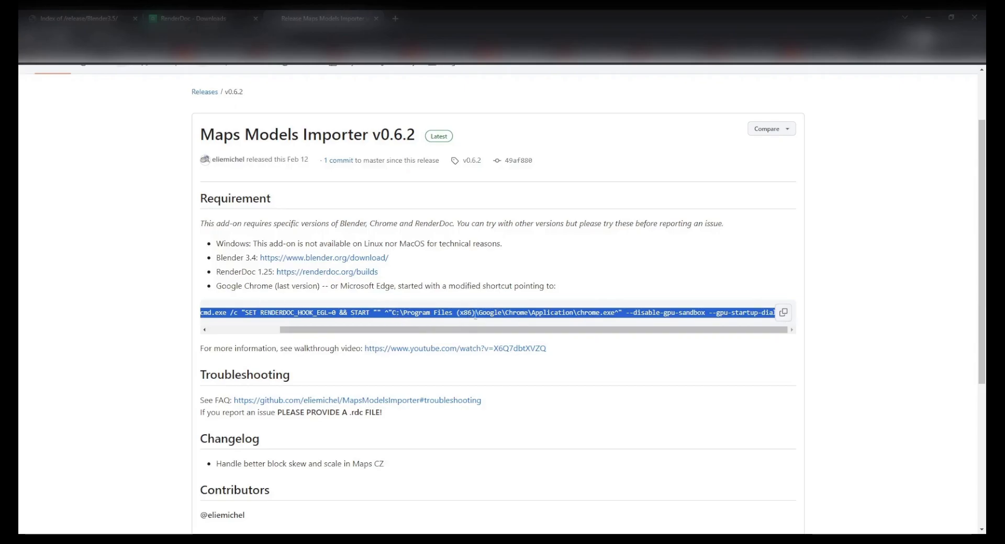
left_click(783, 313)
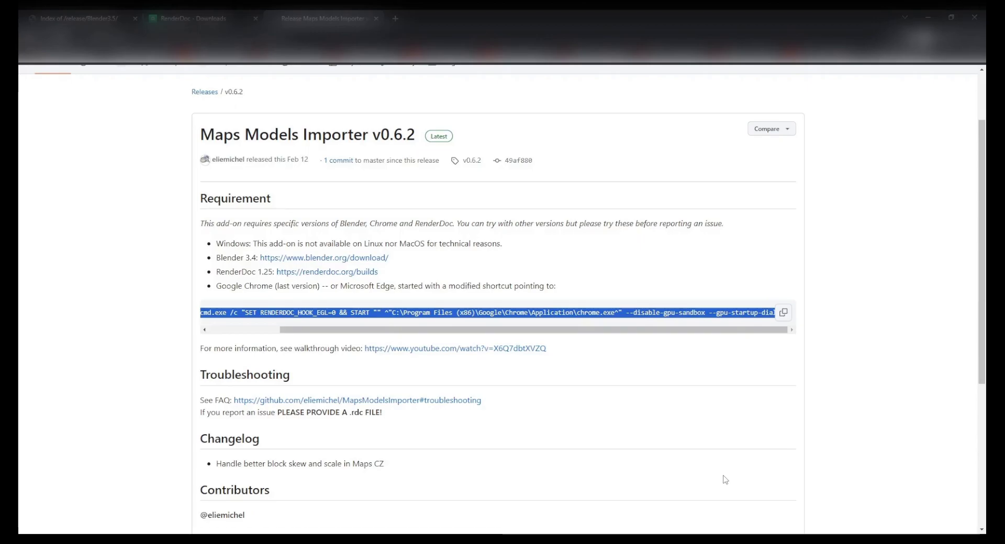
Step: Switch to Notepad, paste the copied Chrome command, check its chrome.exe path and minimize the note
key("alt+Tab")
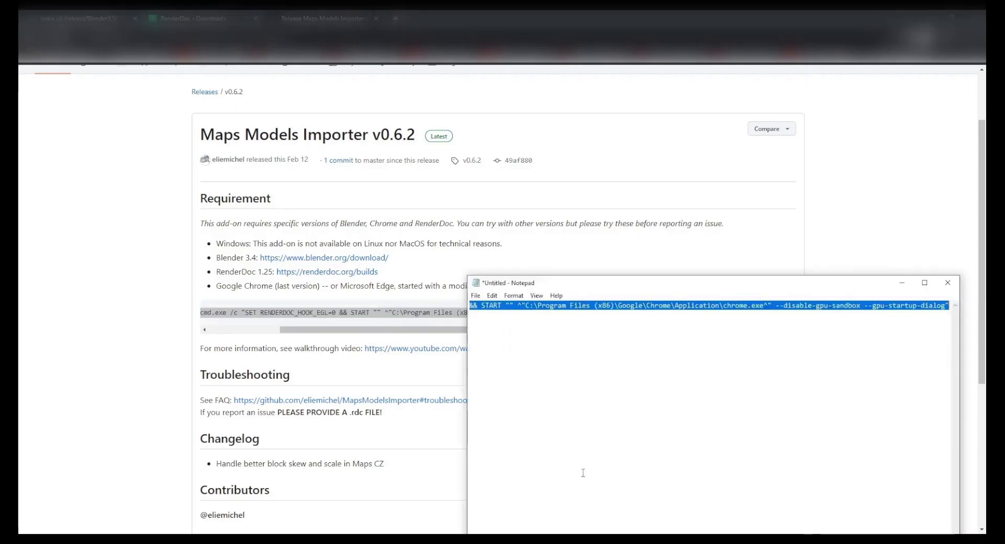
key("ctrl+v")
key("shift+Right")
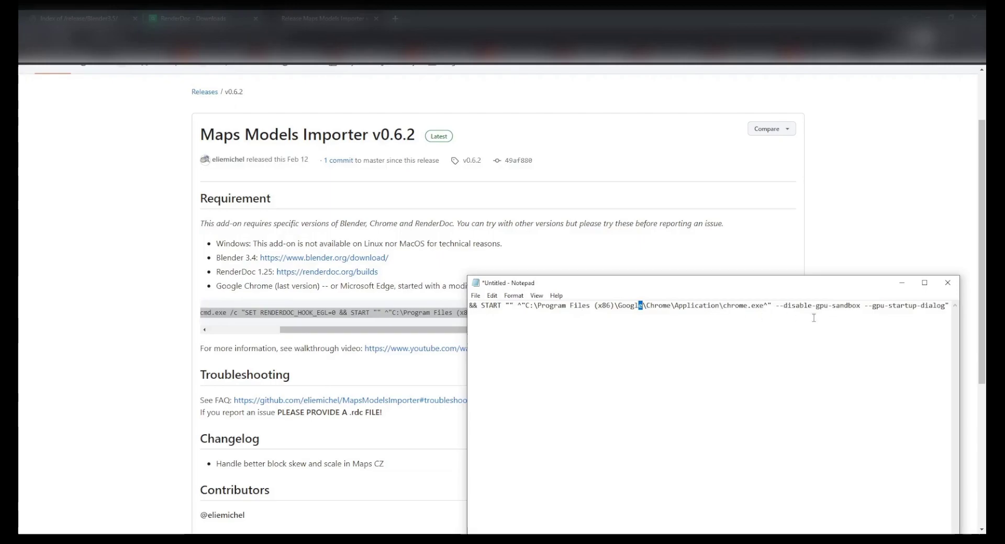
left_click(724, 325)
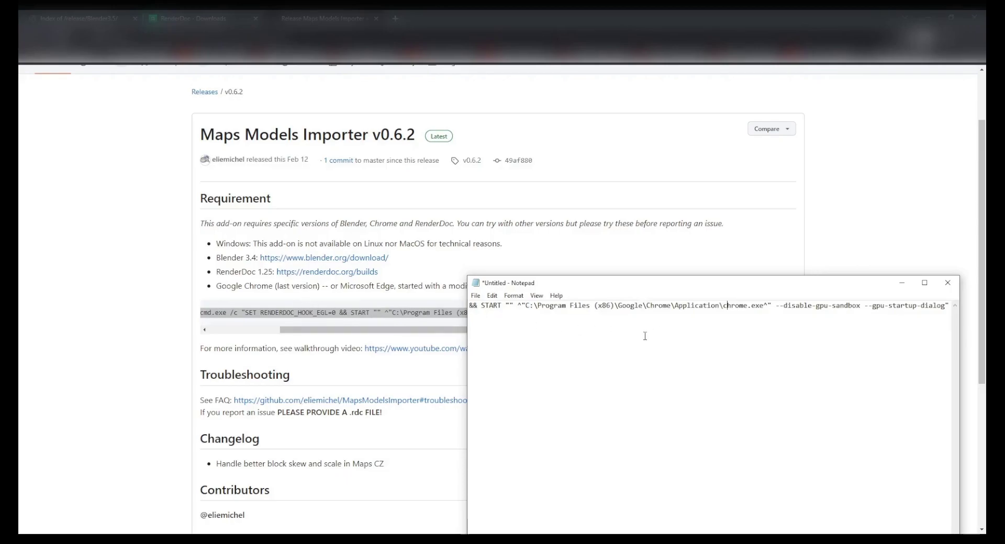
left_click(902, 282)
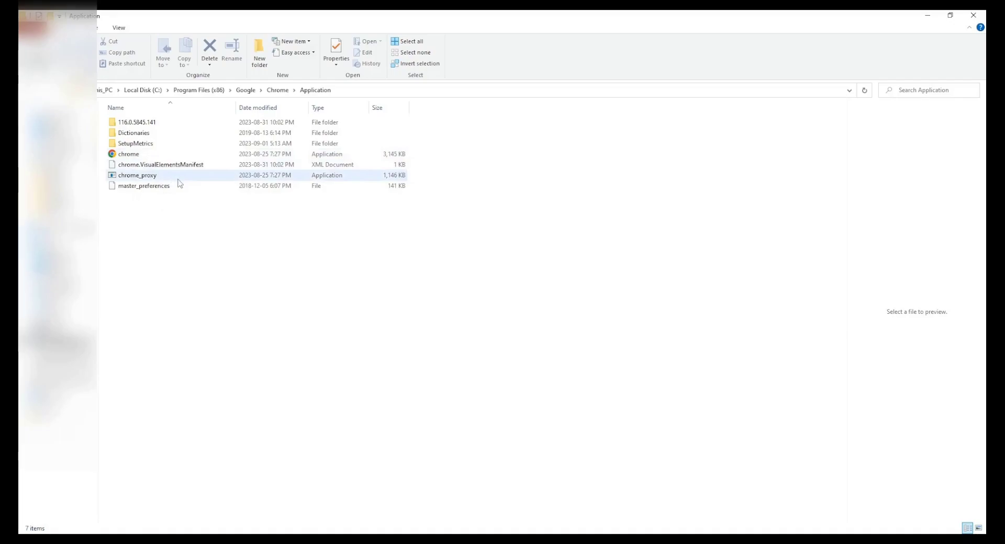
Step: Create a shortcut to the chrome application from Google's Chrome Application folder and place it on the desktop
left_click(130, 156)
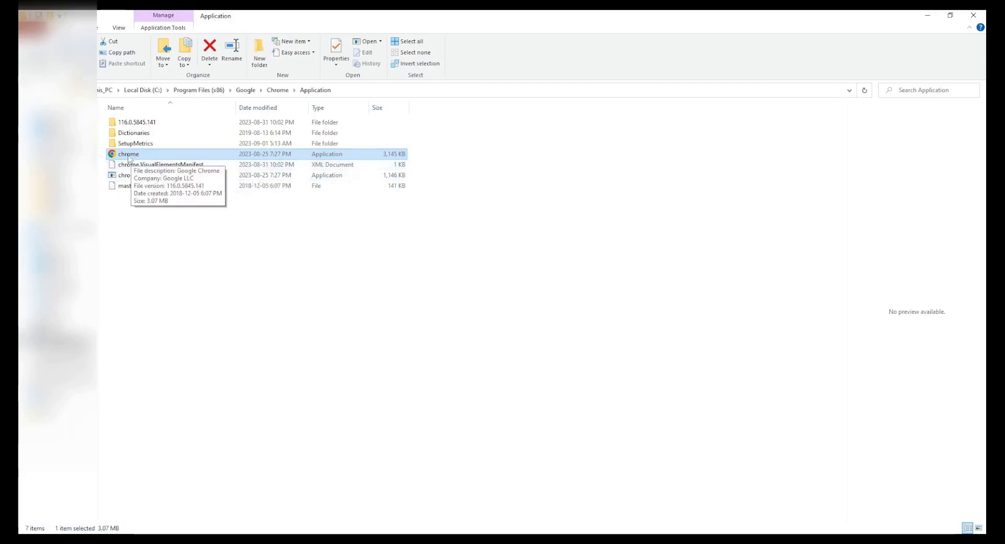
right_click(129, 157)
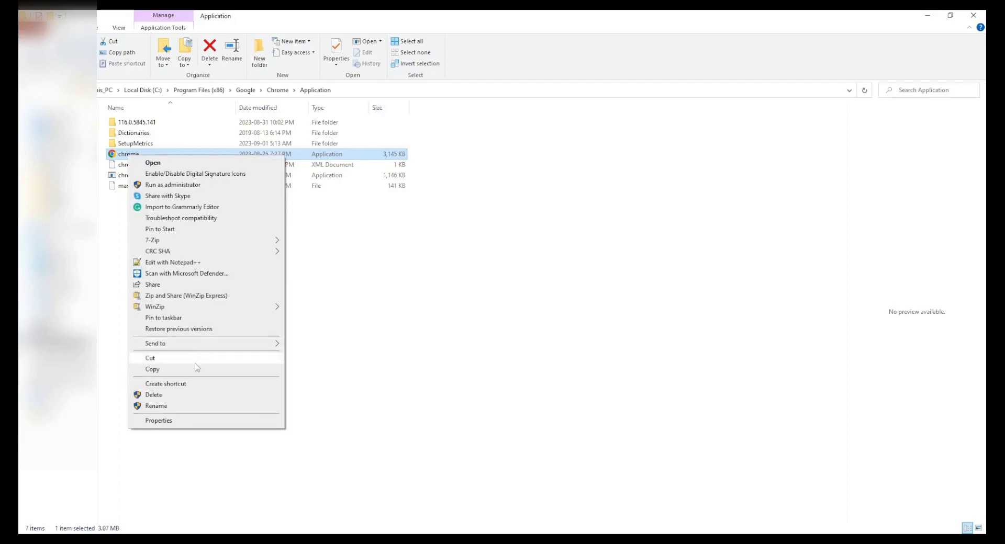
left_click(183, 385)
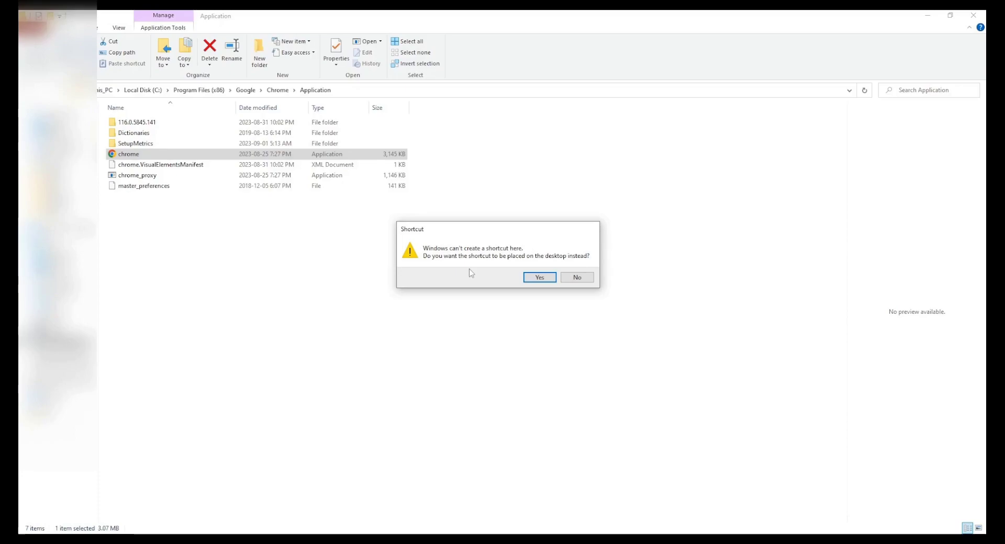
left_click(539, 278)
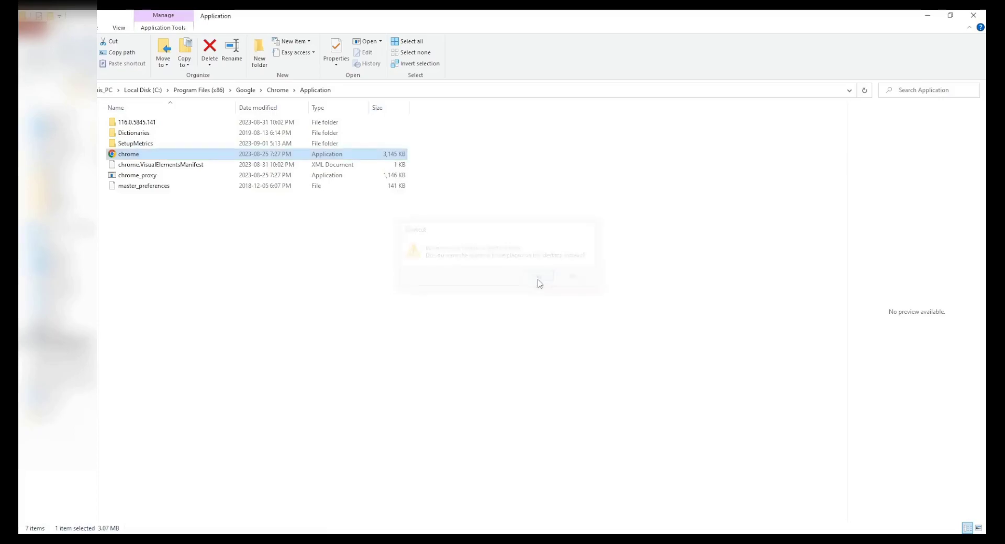
Step: Open the properties of the chrome shortcut on the desktop and clear its Target
left_click(63, 122)
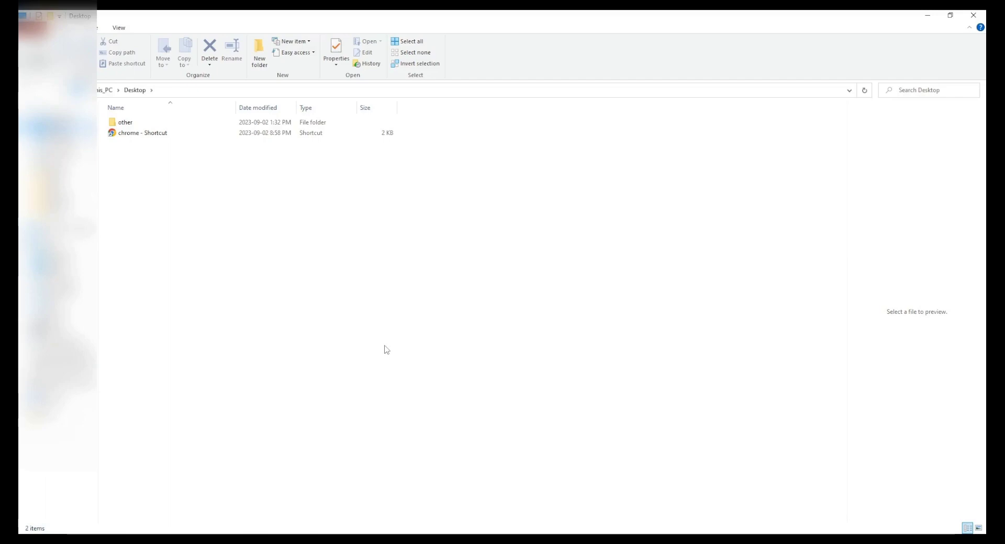
left_click(129, 135)
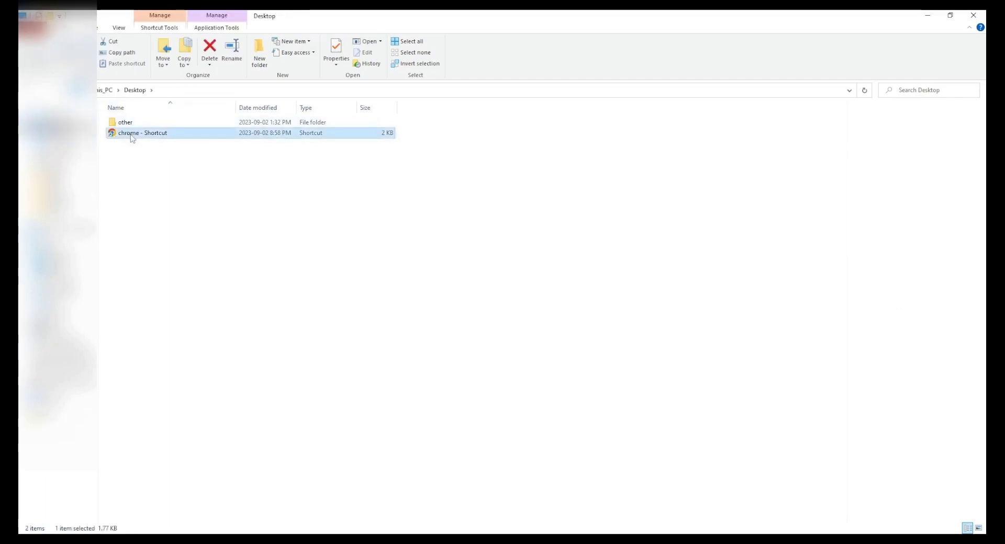
right_click(130, 136)
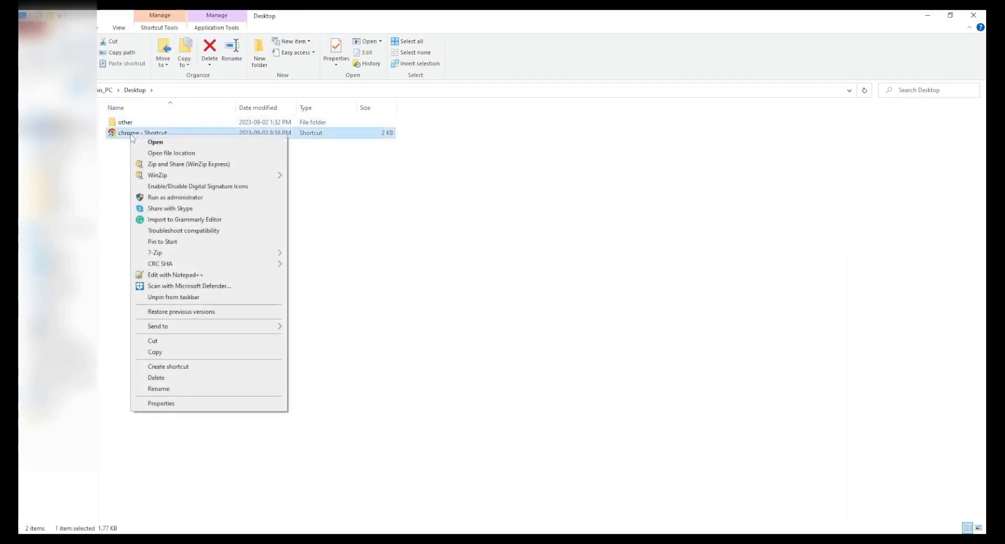
left_click(172, 403)
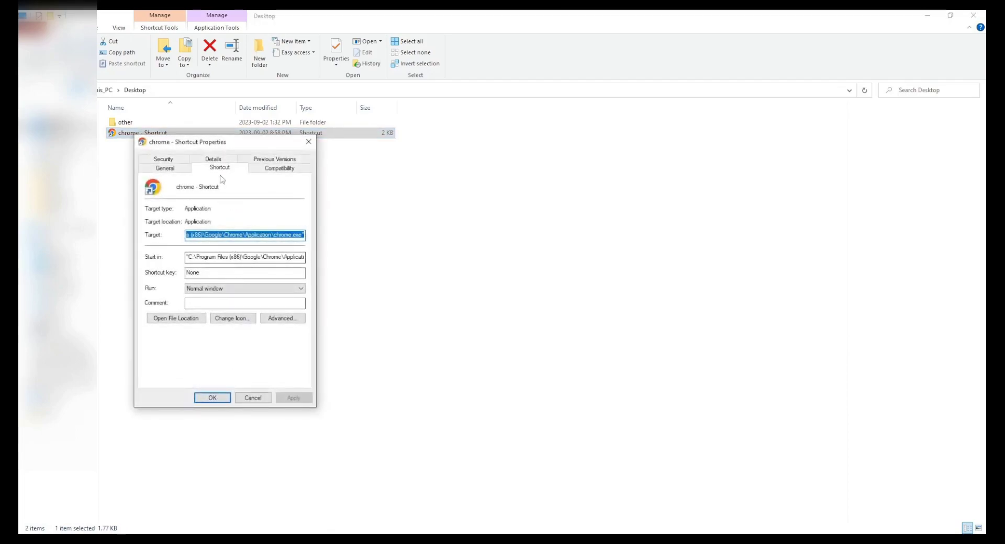
key("End")
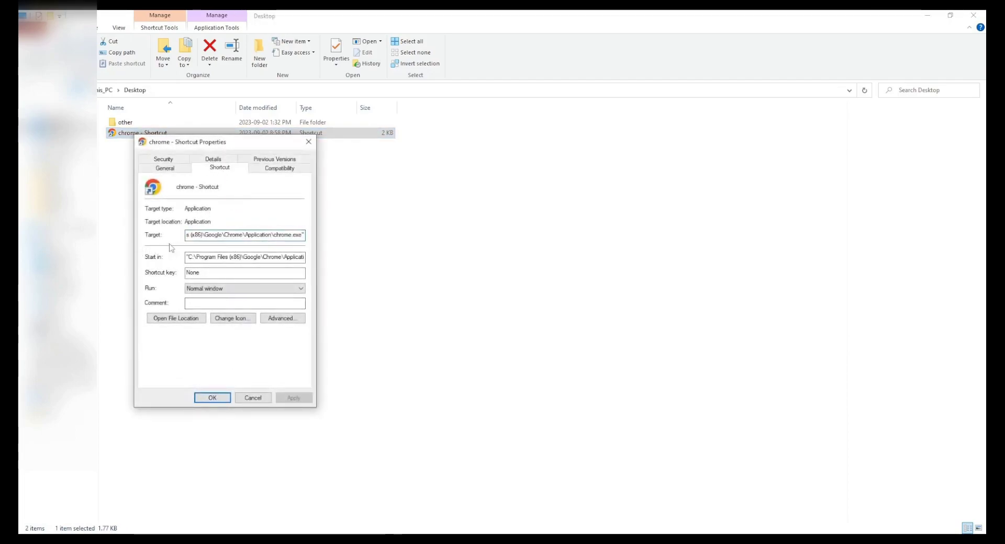
double_click(247, 237)
key("ctrl+a")
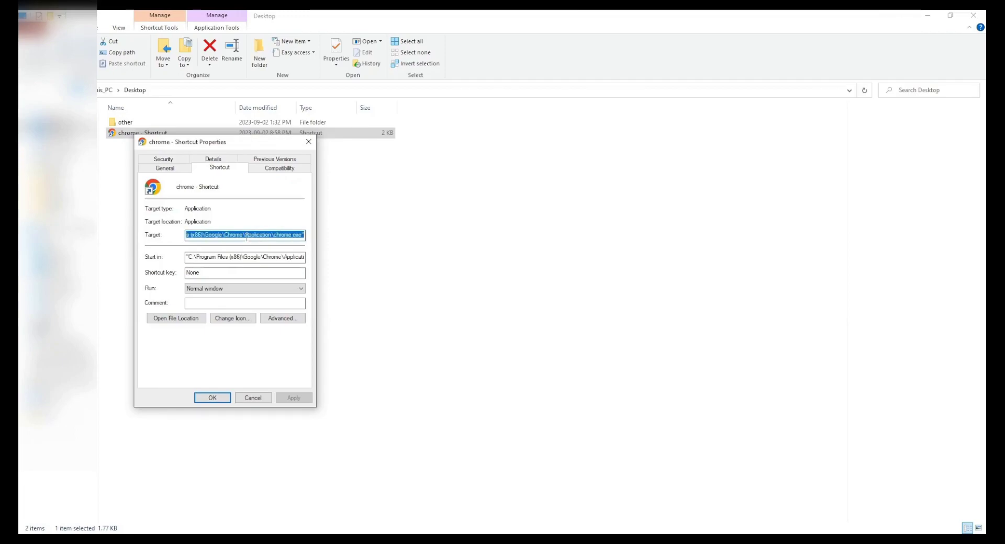
key("BackSpace")
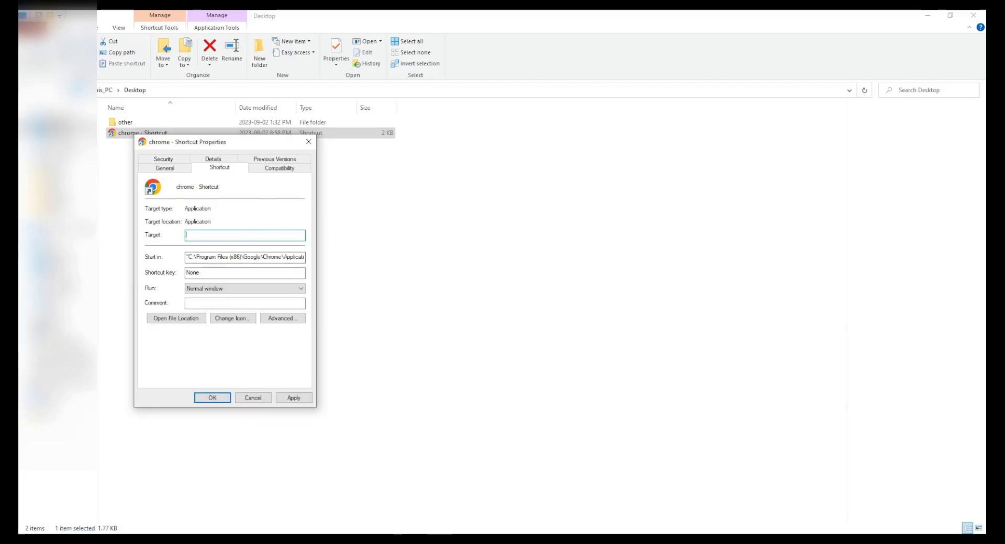
Step: Copy the full modified Chrome command from the Notepad note into the chrome shortcut's Target and apply the change
key("alt+Tab")
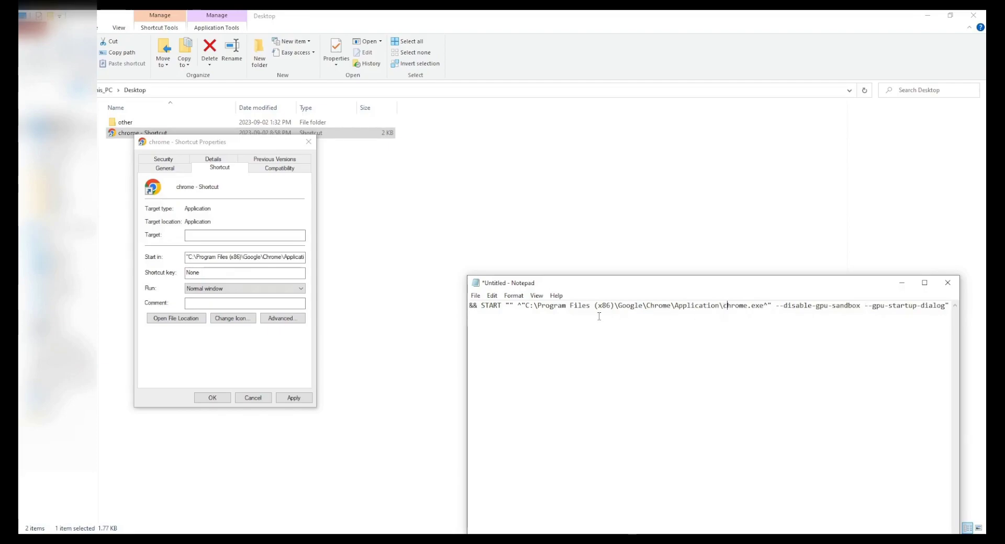
key("ctrl+a")
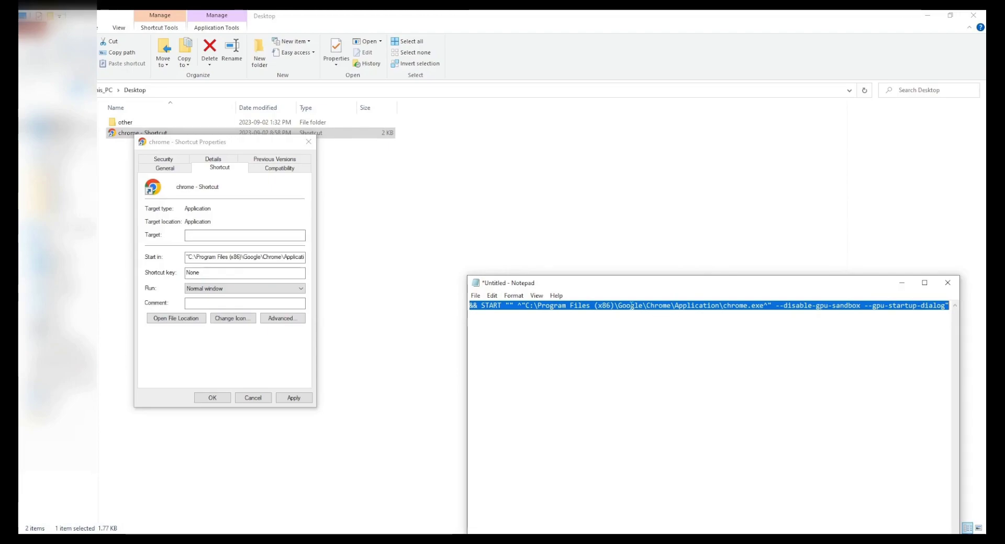
left_click(249, 239)
key("ctrl+v")
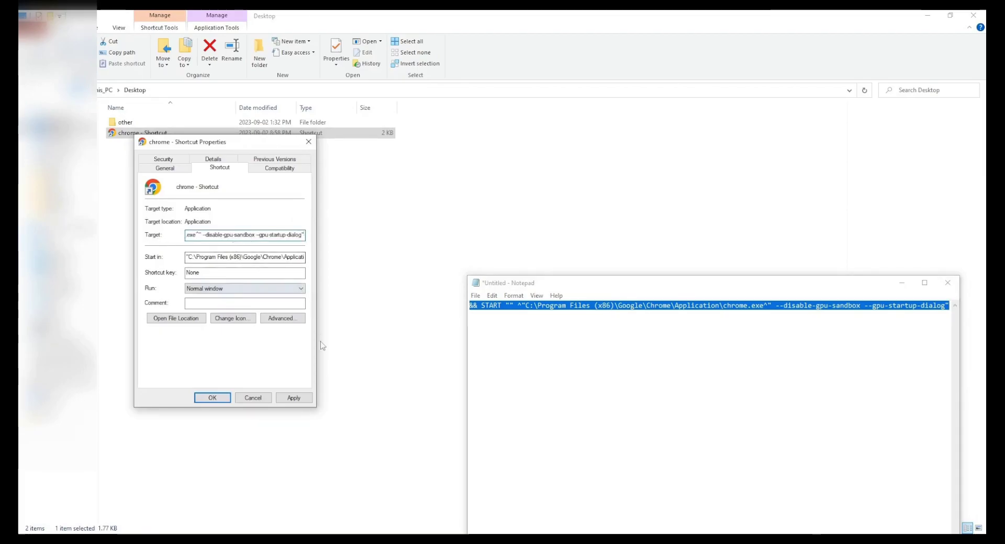
left_click(296, 399)
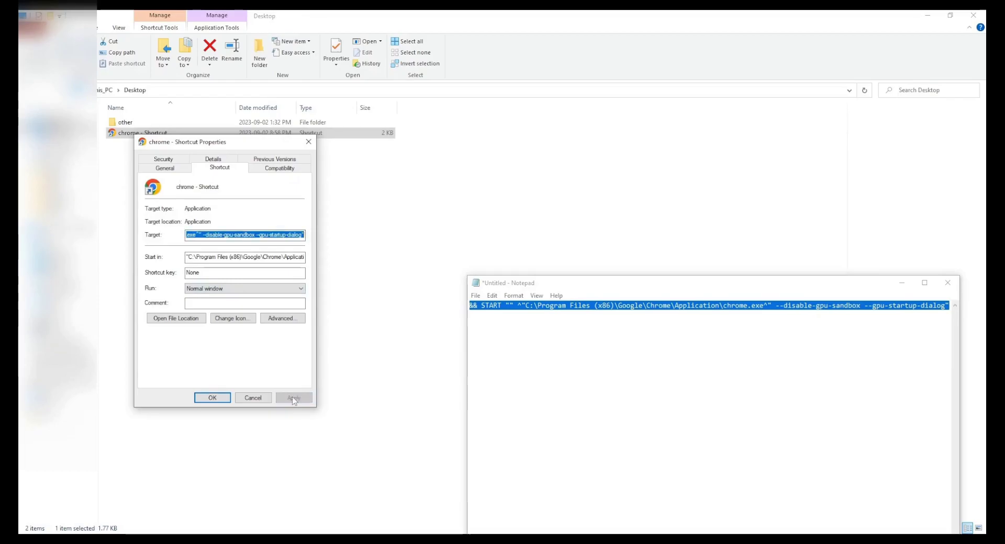
left_click(212, 399)
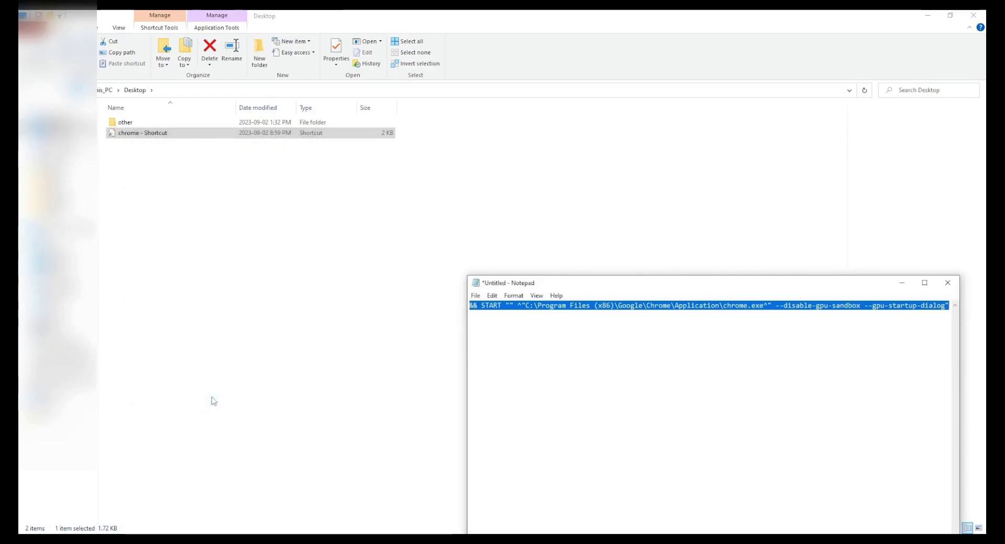
left_click(214, 401)
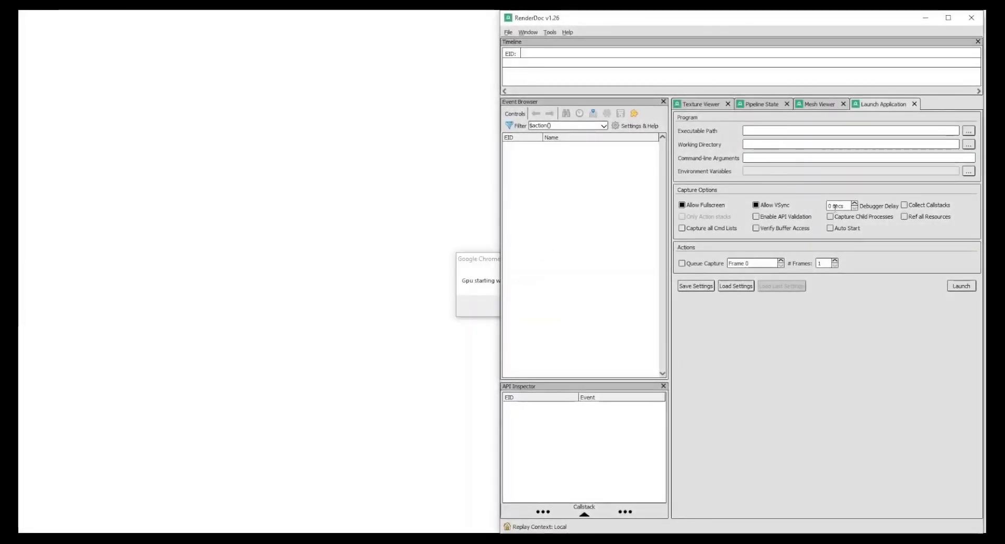
Step: Maximize RenderDoc and review whether process injection is enabled in its General settings
left_click(949, 18)
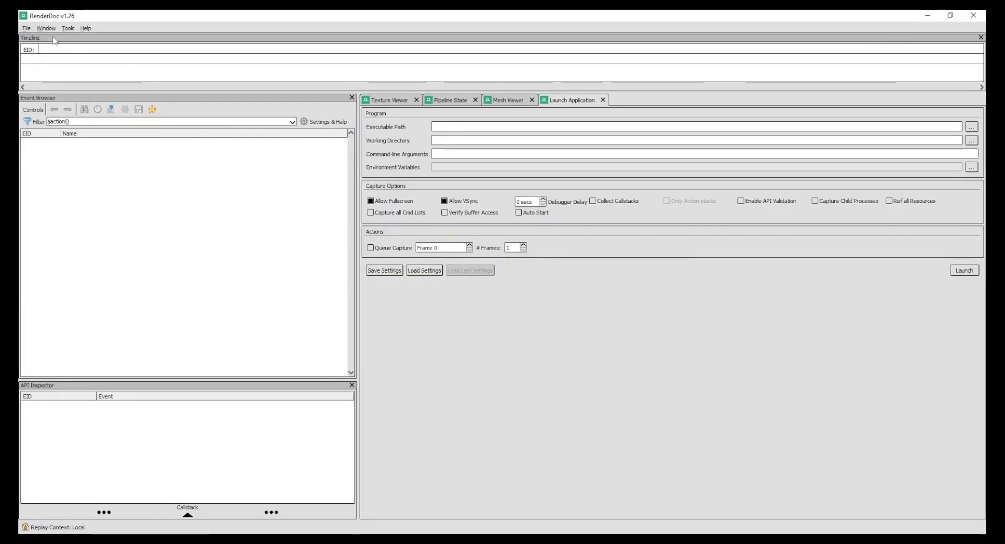
left_click(25, 28)
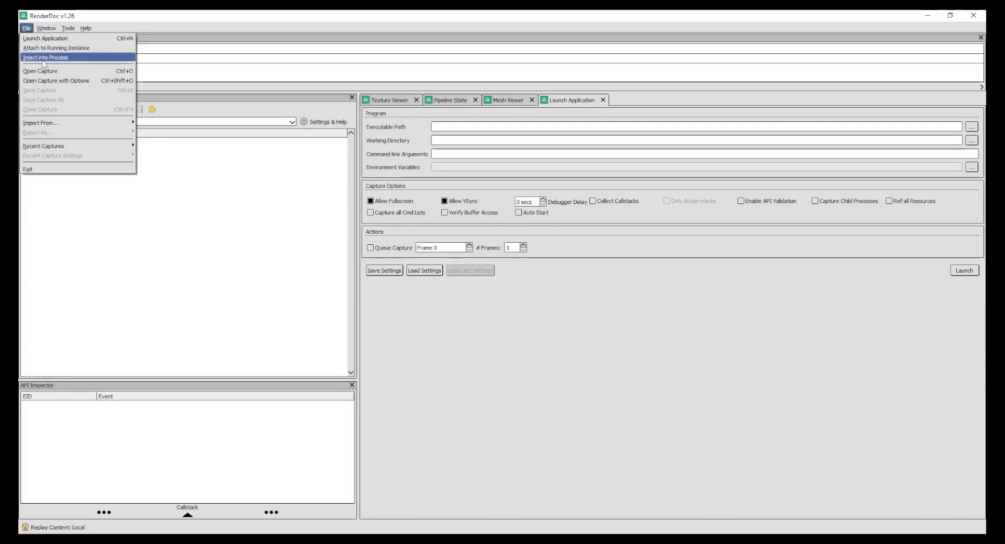
mouse_move(69, 30)
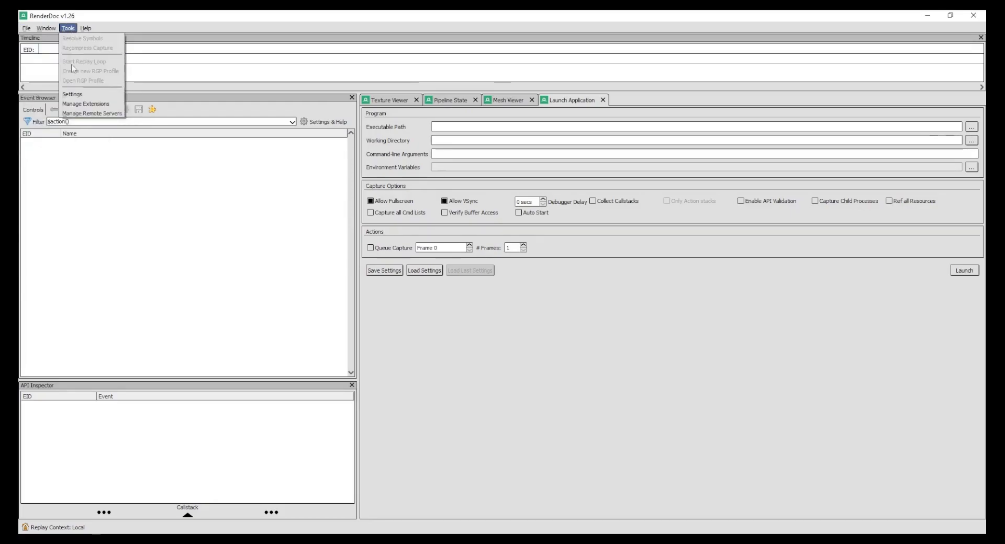
left_click(72, 94)
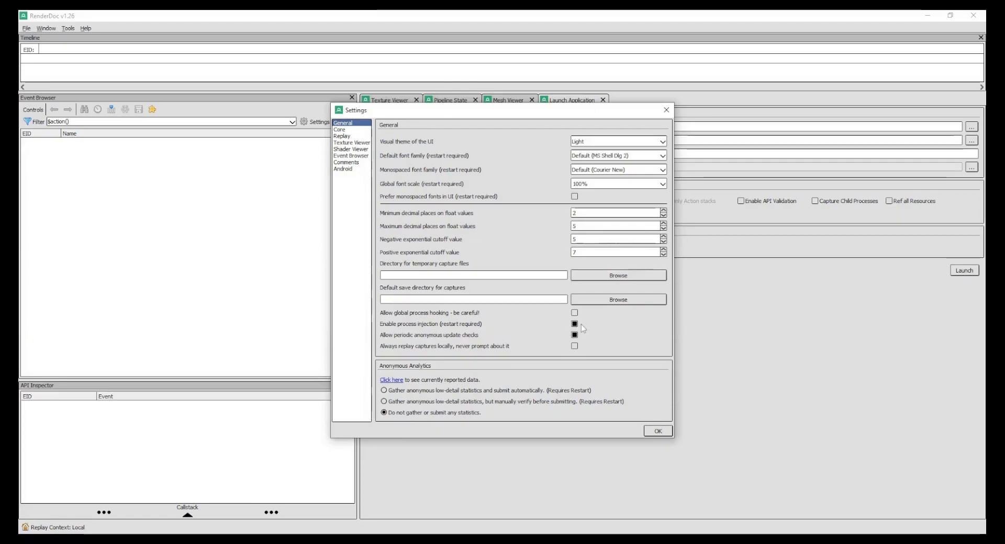
mouse_move(505, 328)
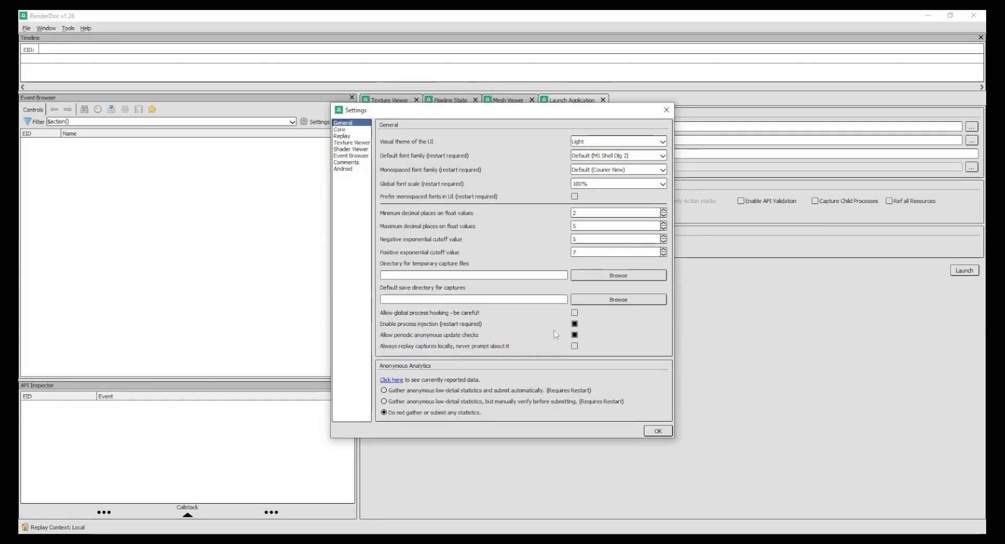
left_click(661, 432)
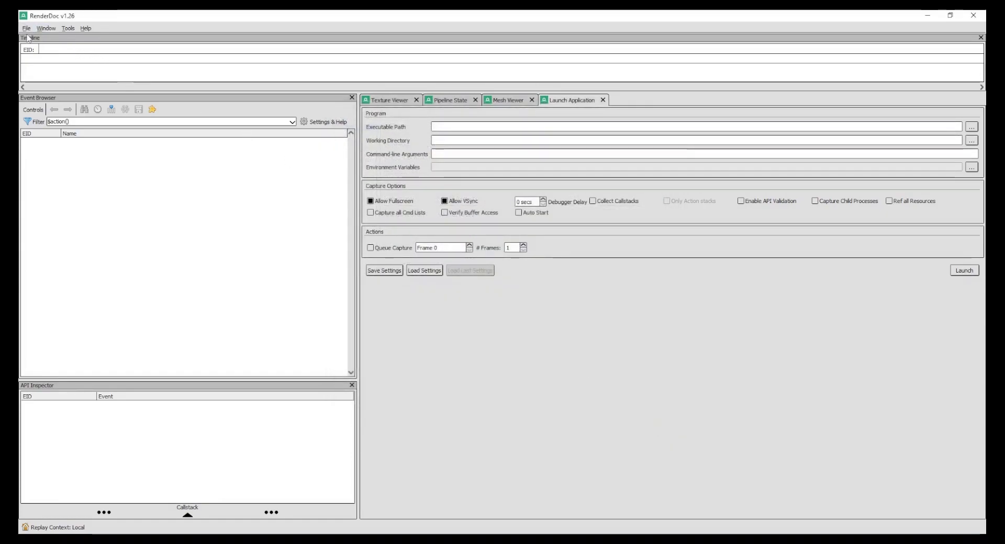
Step: Inject RenderDoc into the chrome.exe process with PID 12304 and dismiss Chrome's GPU startup message
left_click(27, 30)
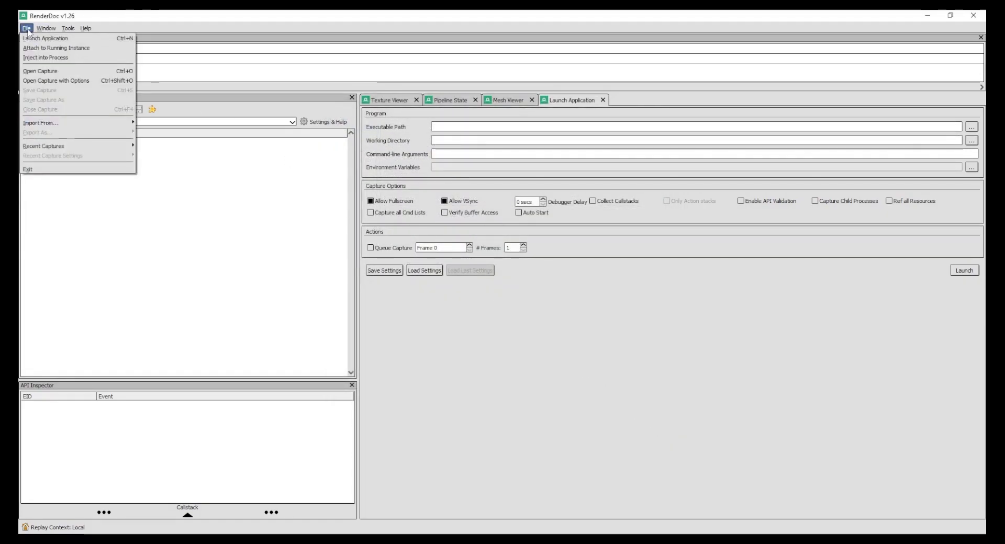
key("Escape")
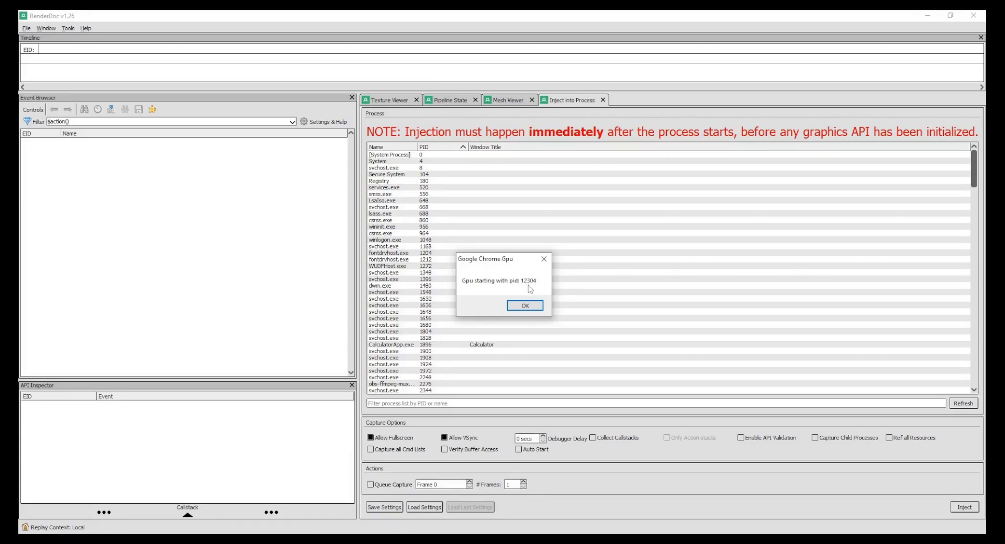
left_click(505, 403)
type("12304")
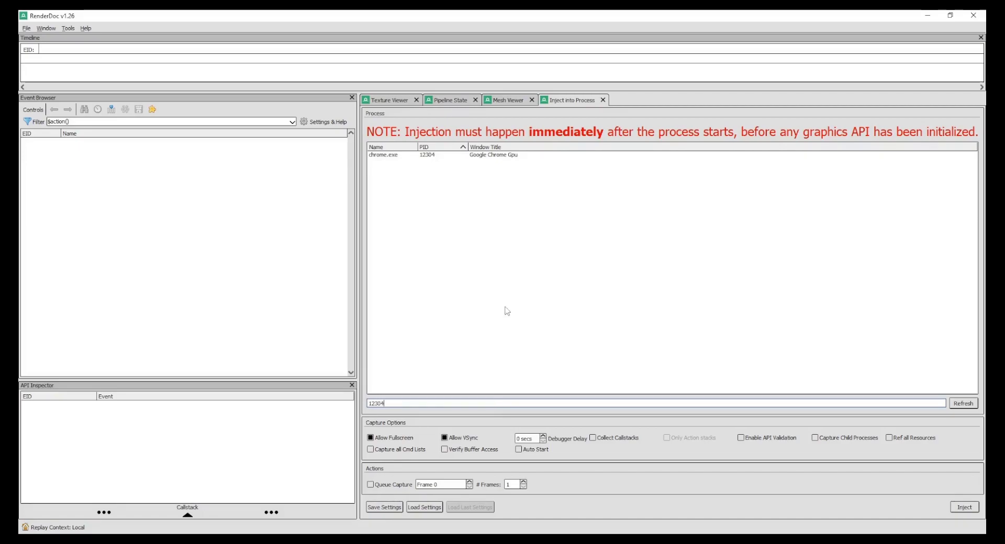
left_click(428, 156)
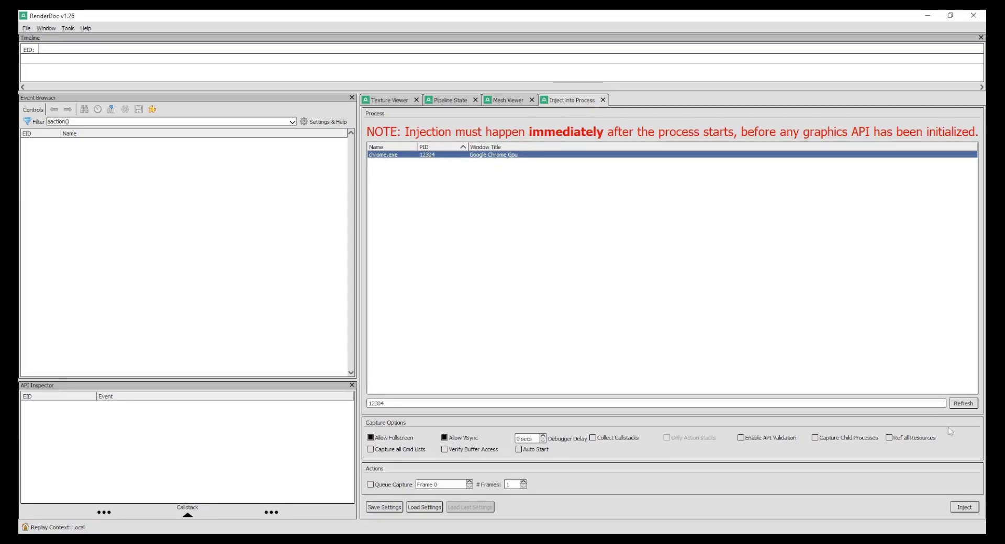
left_click(963, 506)
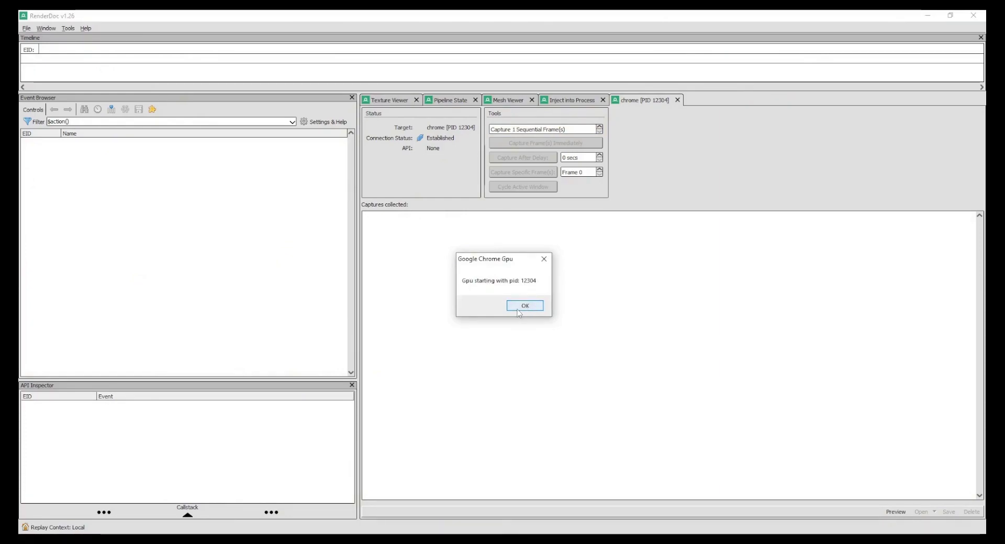
left_click(518, 309)
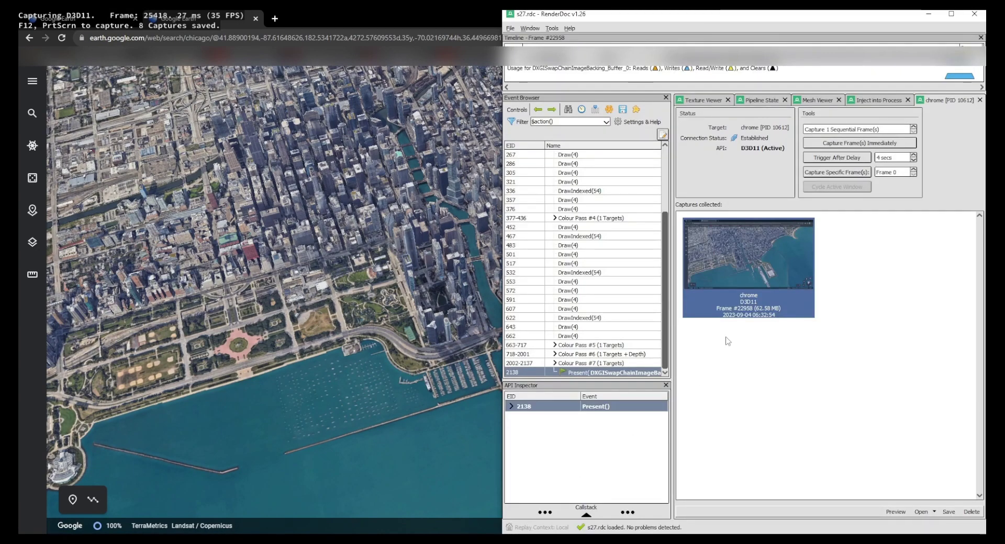
Step: Delete the existing capture and immediately capture one new frame while panning the Google Earth view of Chicago
key("Delete")
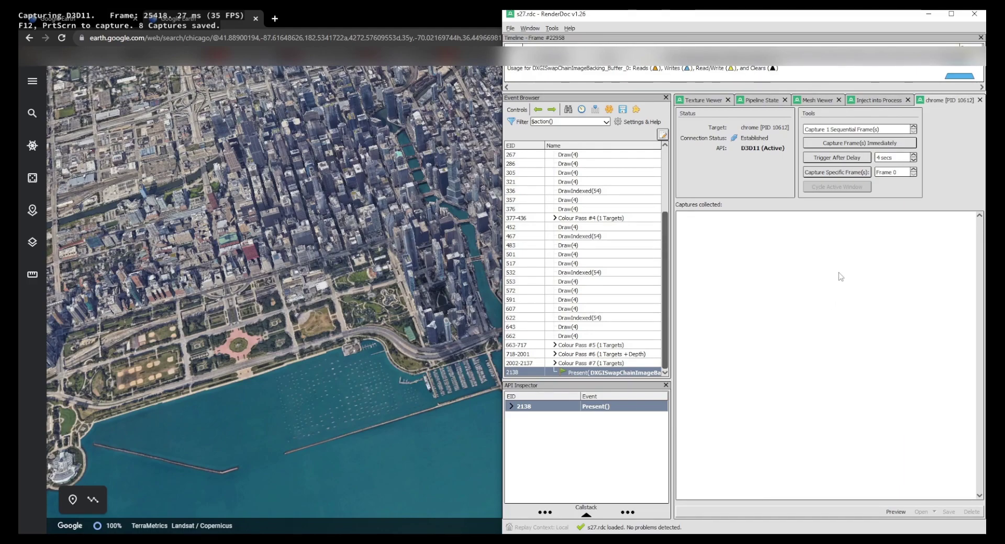
double_click(889, 158)
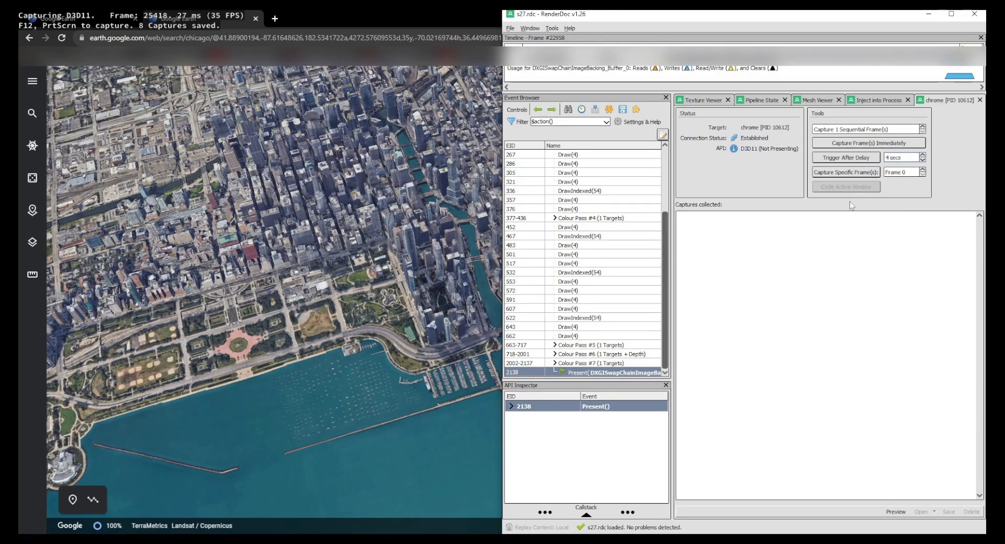
left_click(860, 143)
left_click(425, 260)
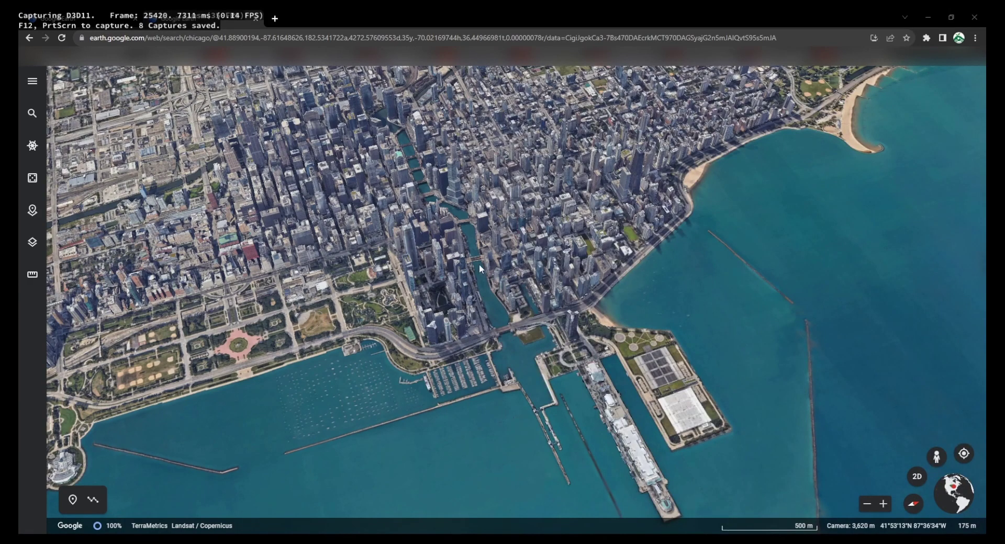
left_click_drag(482, 267, 493, 255)
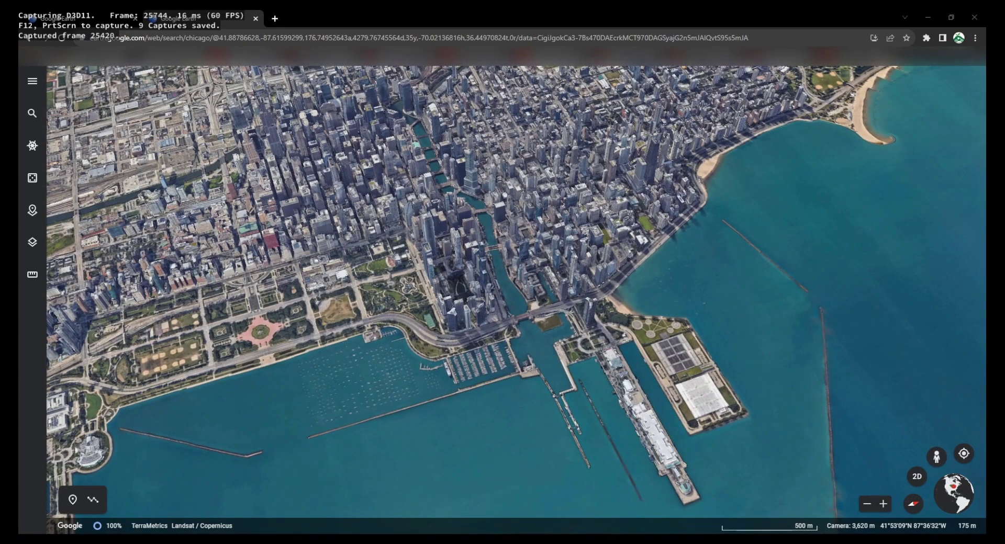
Step: Switch back to RenderDoc, load the newly captured Chrome frame and bring up the file commands
key("alt+Tab")
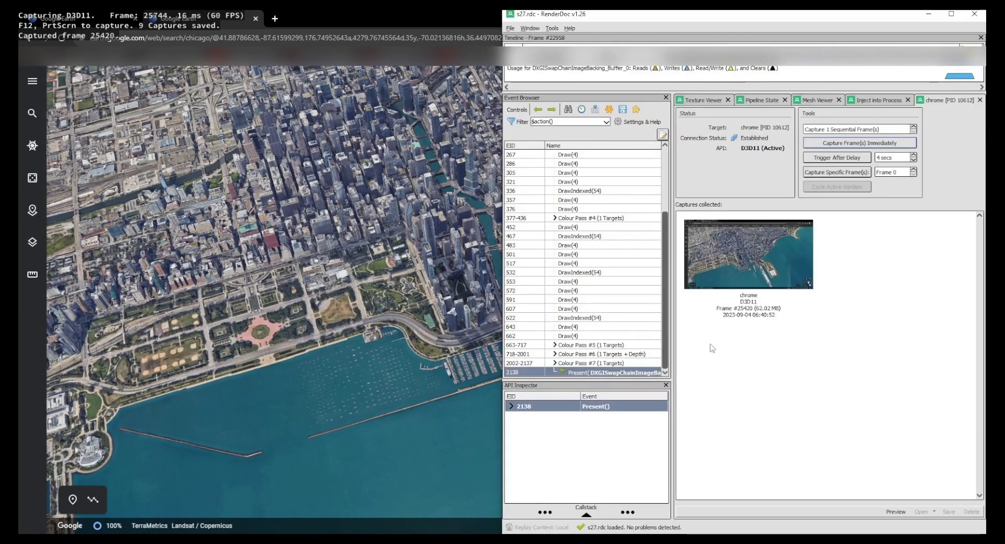
double_click(754, 266)
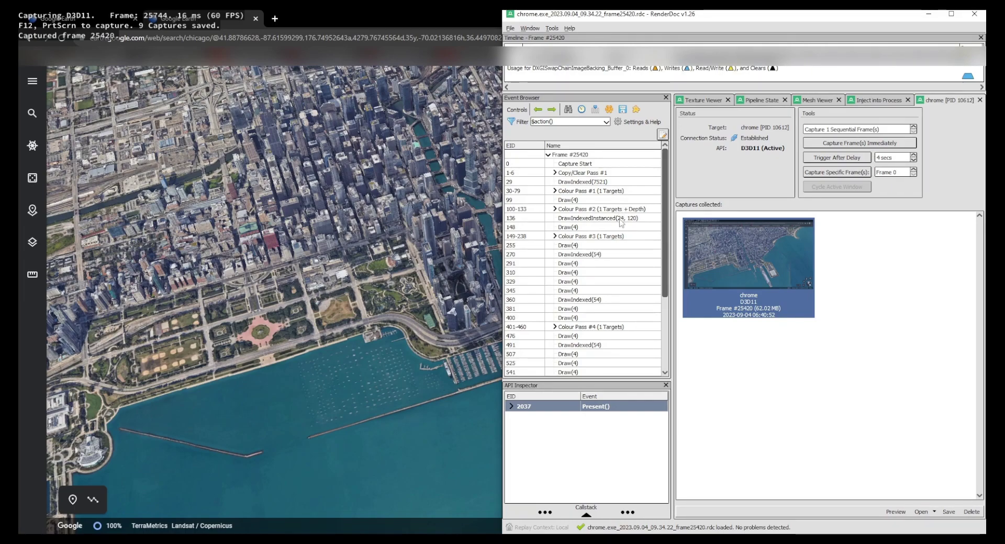
left_click(510, 28)
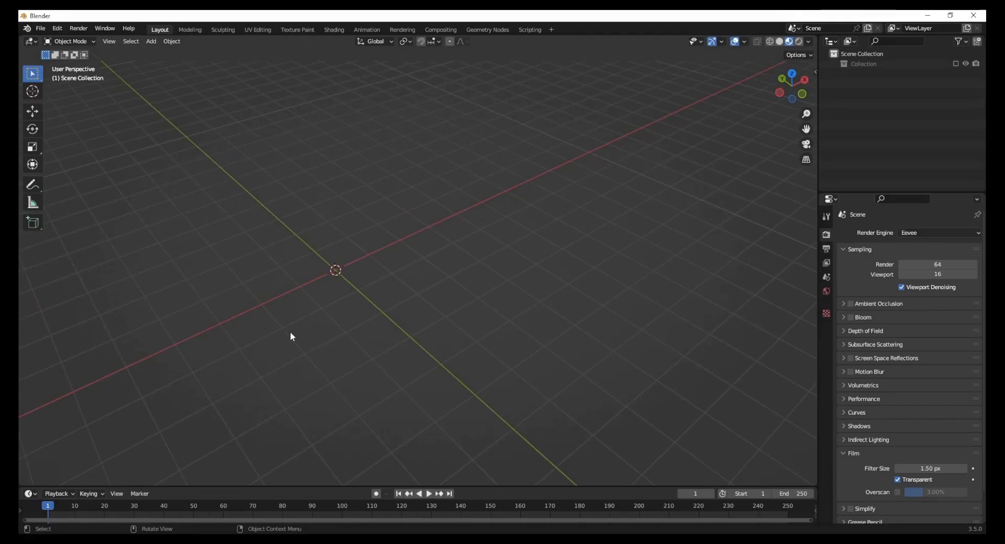
Step: In Blender's add-on preferences, check whether Maps Models Importer is enabled, and close the preferences
left_click(57, 29)
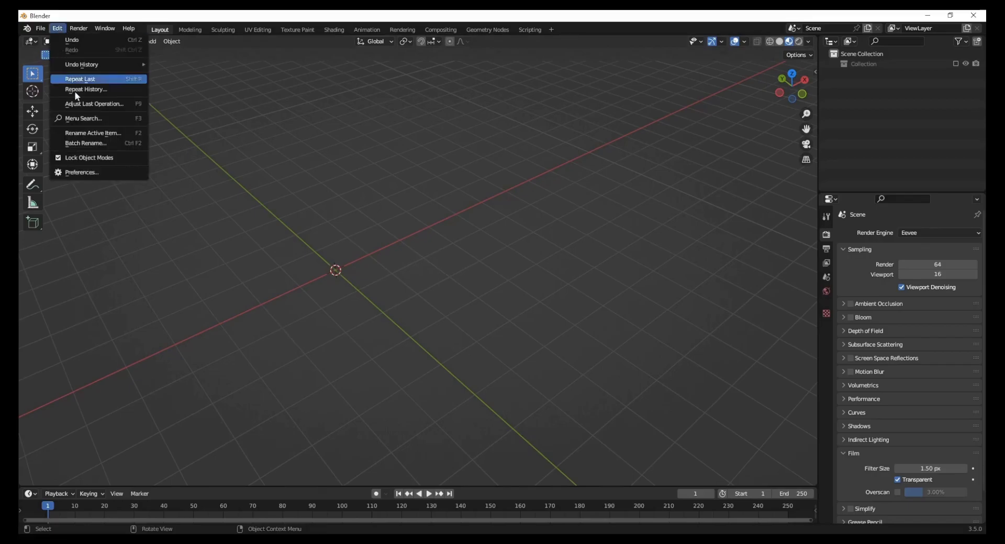
left_click(80, 173)
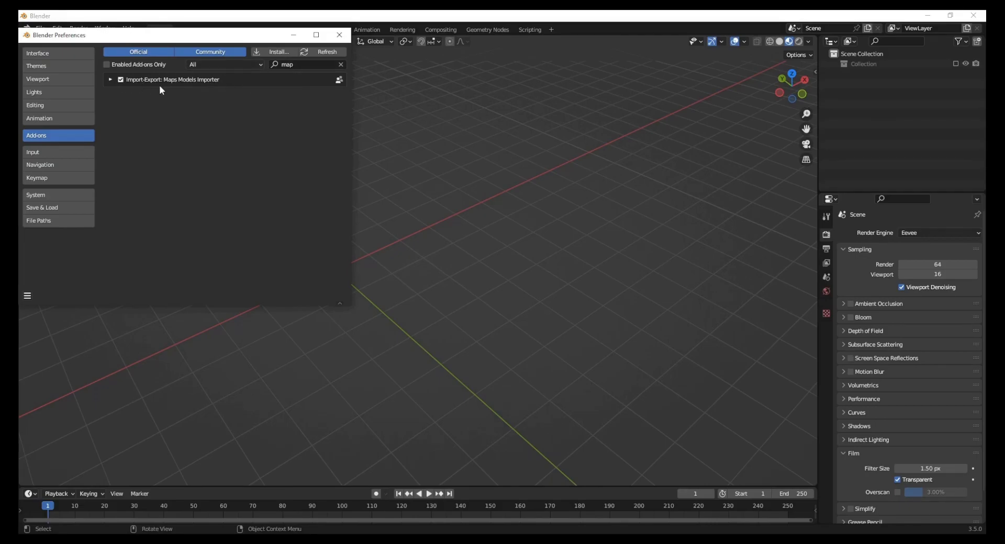
left_click(339, 34)
mouse_move(323, 318)
middle_mouse_down()
mouse_move(371, 311)
mouse_move(327, 314)
middle_mouse_up()
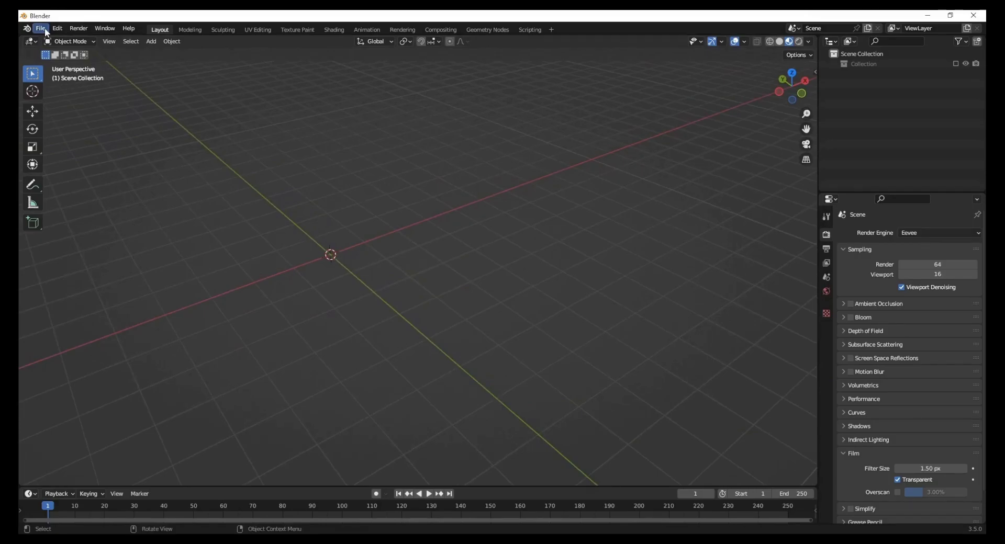
Step: Import the saved RenderDoc frame of Chicago into the empty scene as a Google Maps Capture (.rdc)
left_click(41, 28)
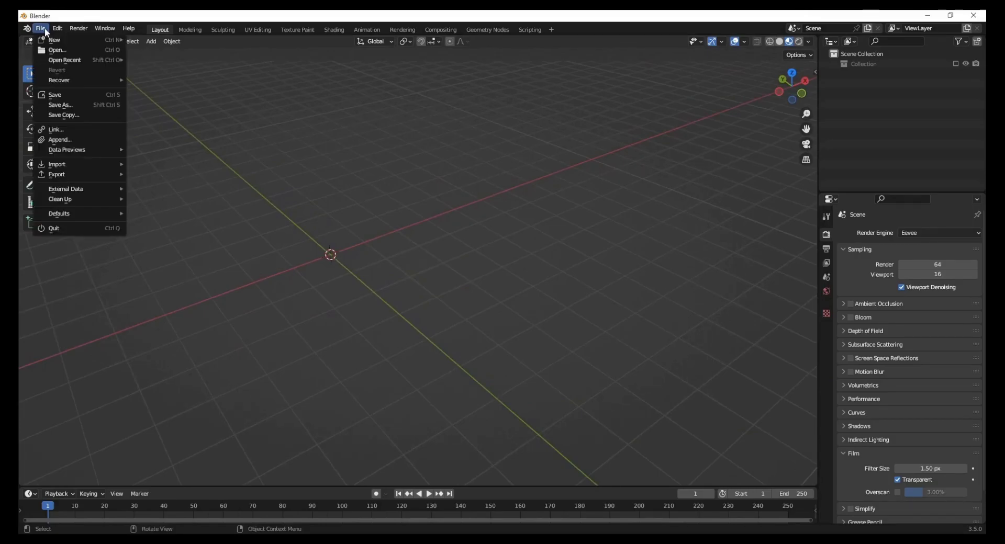
mouse_move(78, 165)
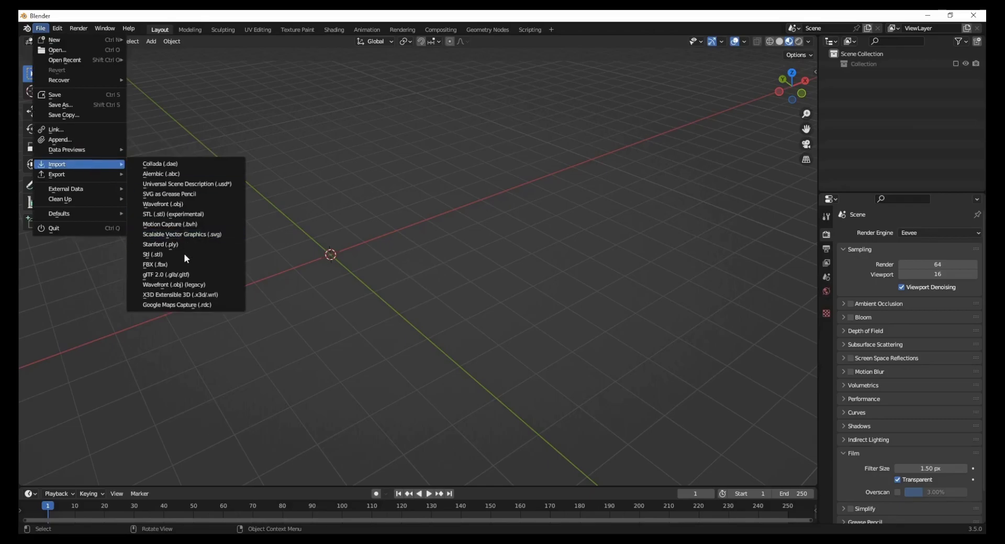
left_click(190, 304)
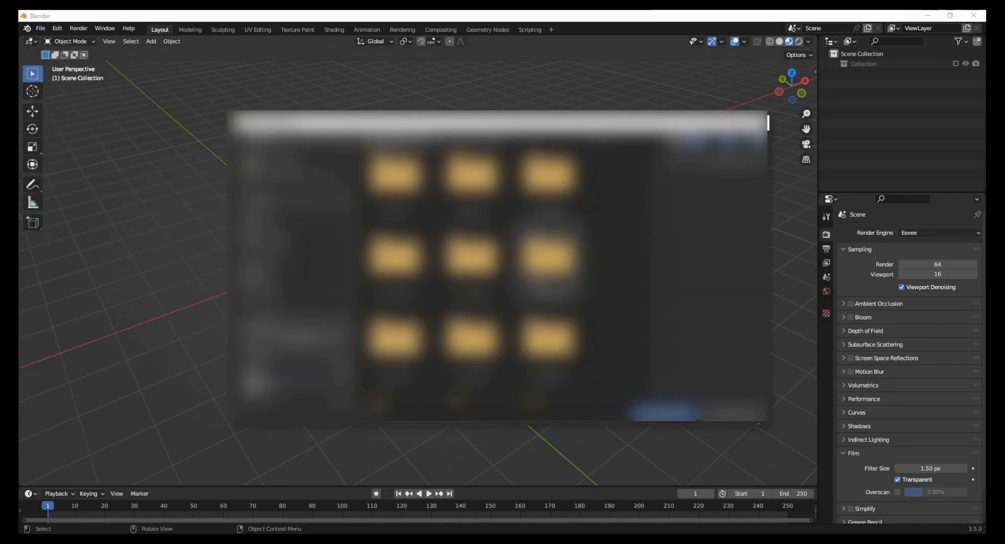
scroll(471, 294, "up", 1)
scroll(471, 283, "down", 5)
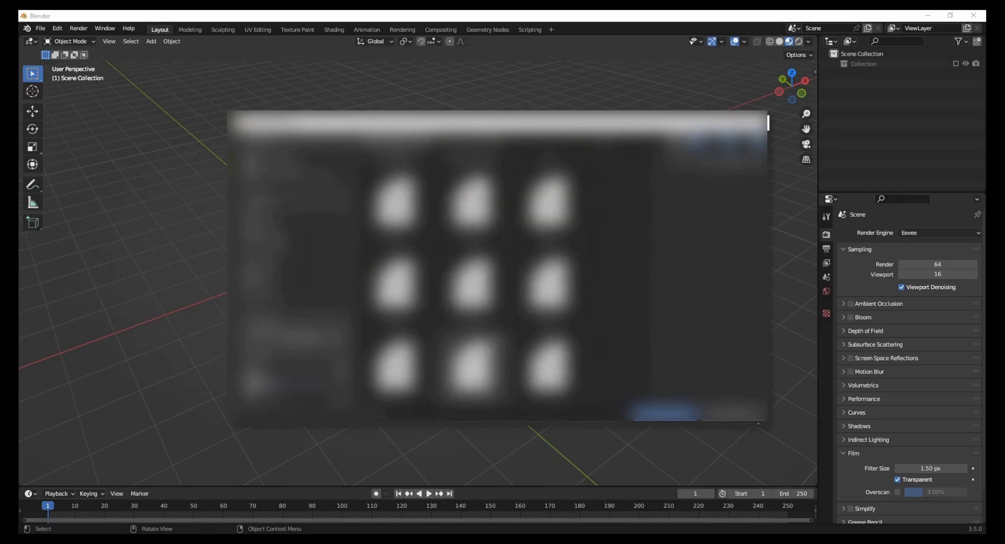
scroll(471, 283, "down", 1)
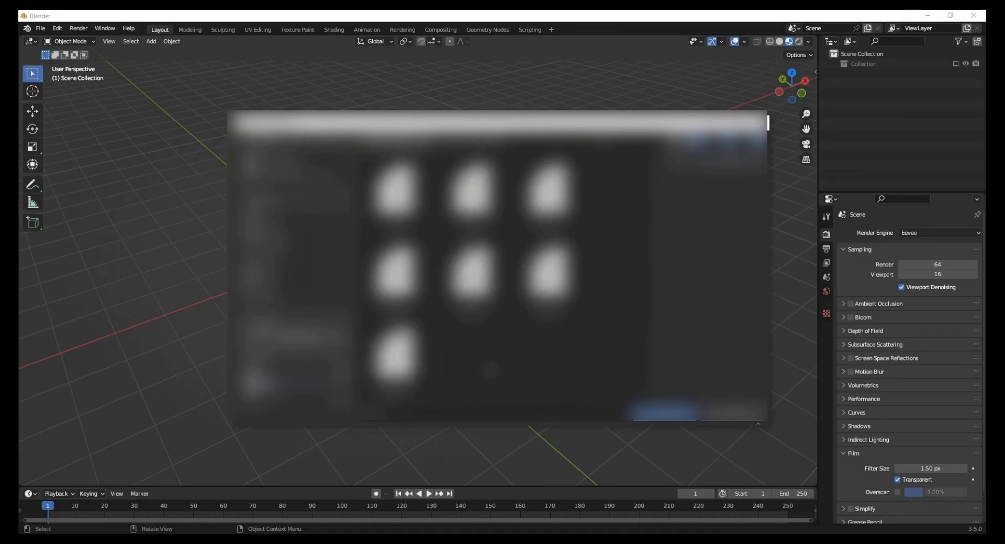
left_click(548, 191)
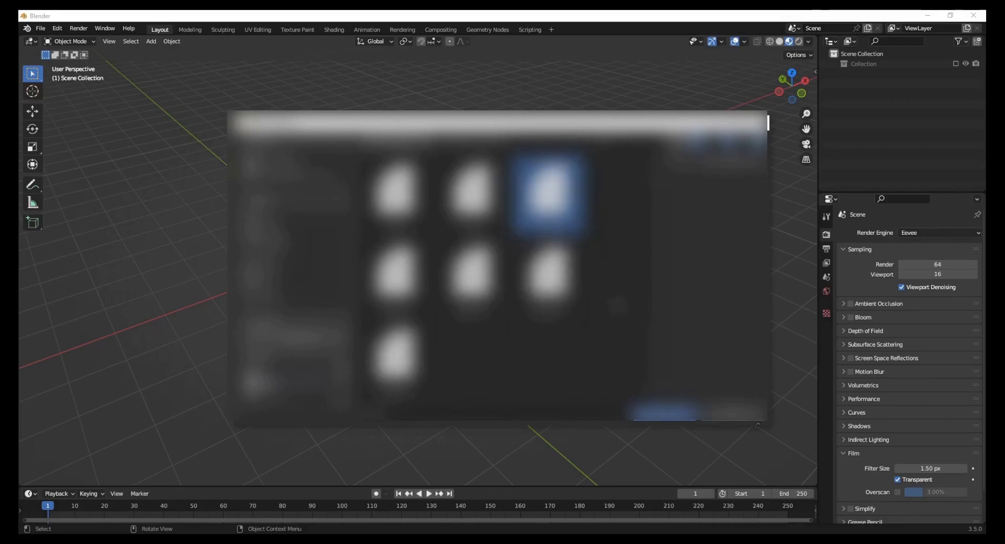
left_click(665, 416)
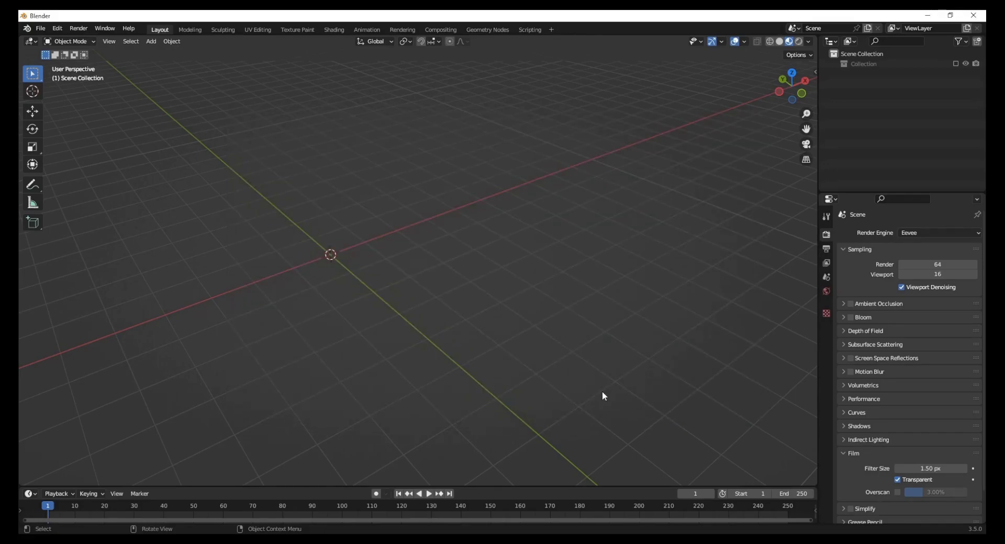
Step: Examine the imported Chicago model from the lake side, including the shoreline, skyline and outer edges of the water tiles
middle_click_drag(601, 392, 370, 432)
scroll(370, 431, "up", 2)
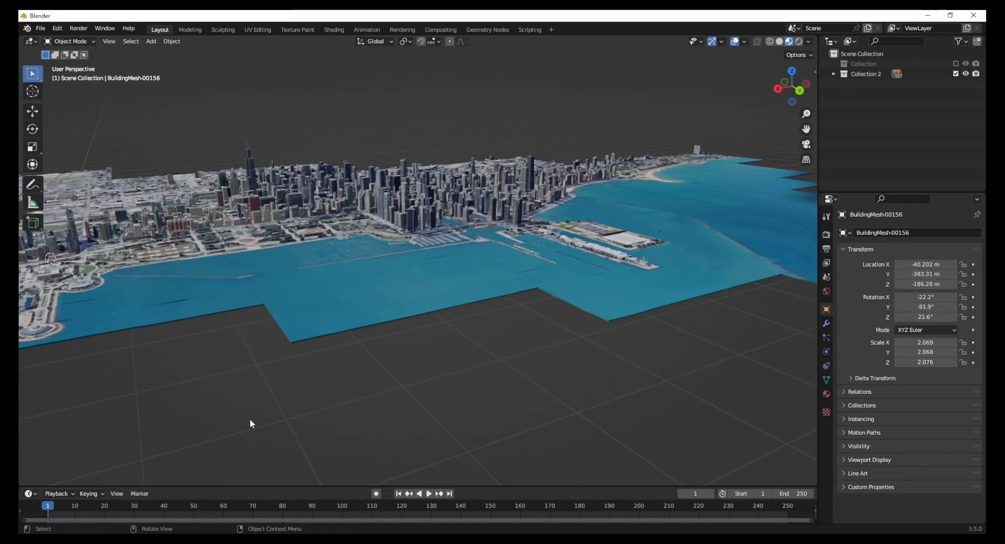
middle_click_drag(249, 424, 278, 419)
scroll(277, 419, "up", 3)
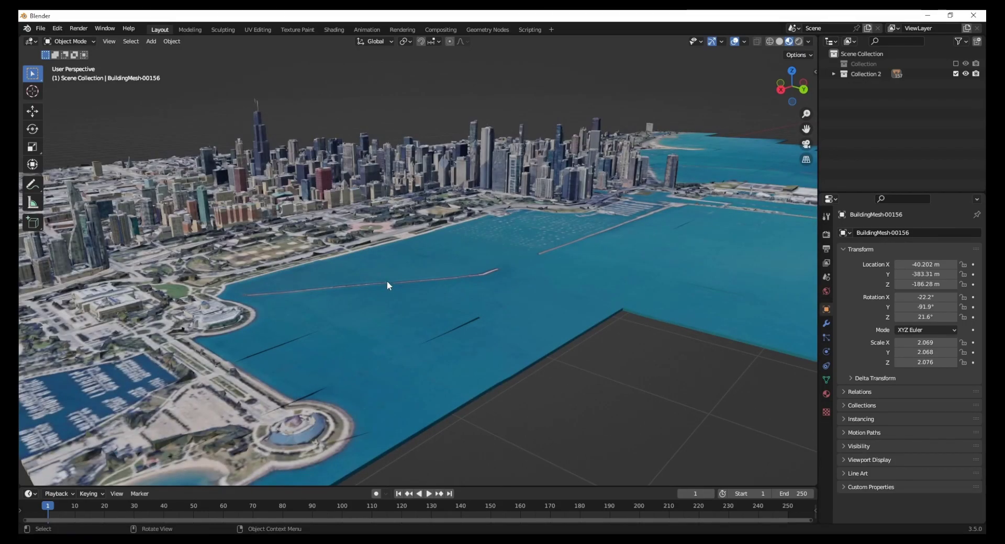
middle_click_drag(357, 266, 312, 292, "shift")
scroll(375, 376, "up", 5, "ctrl")
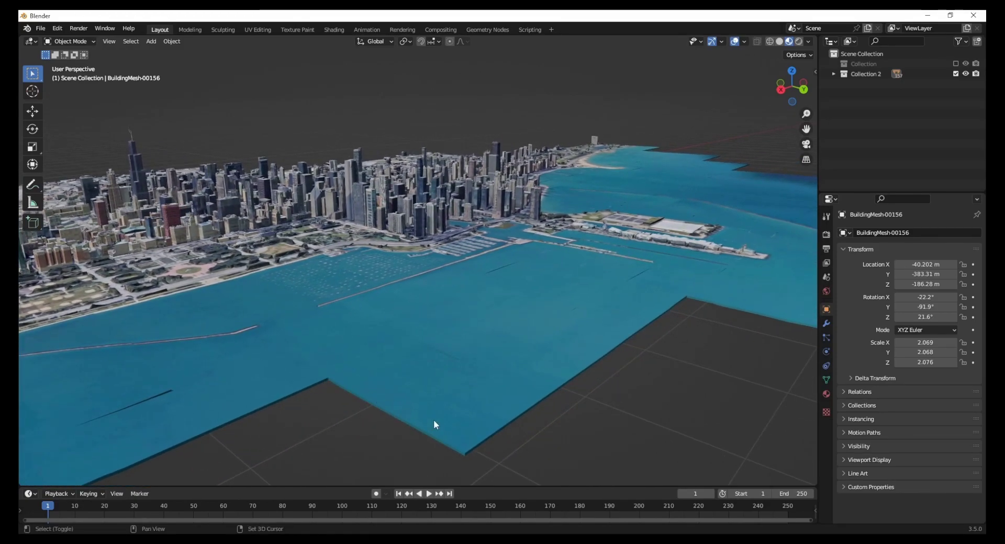
scroll(443, 426, "up", 5, "ctrl")
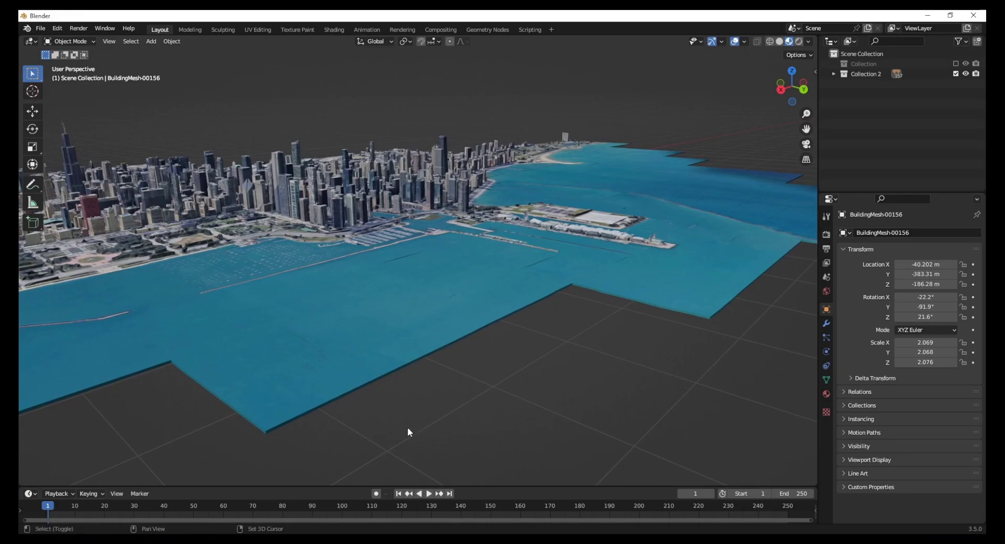
middle_click_drag(406, 427, 440, 416, "shift")
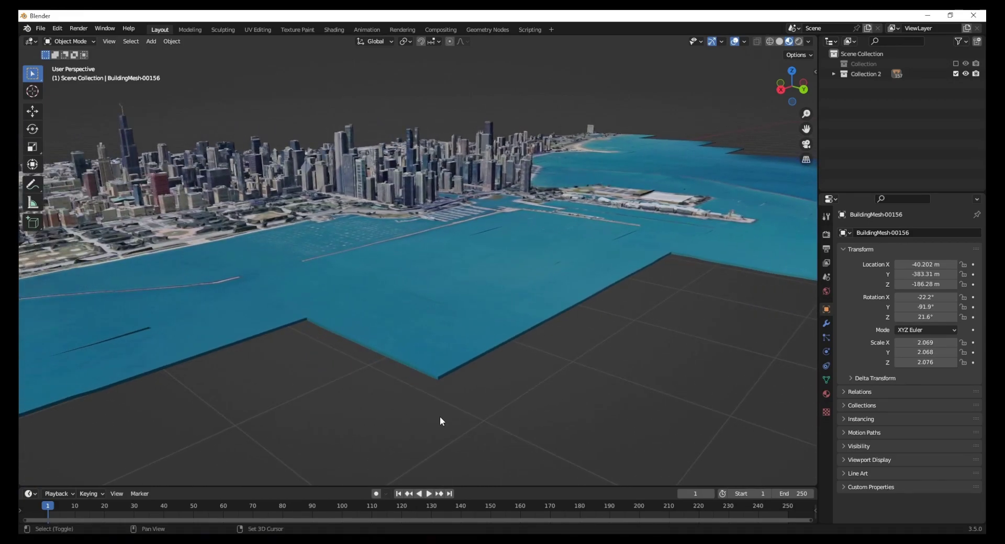
Step: Inspect the pier, the filtration plant area and the downtown towers up close for geometry and texture quality
middle_click_drag(341, 422, 729, 431)
middle_click_drag(424, 332, 386, 307)
scroll(386, 307, "up", 2)
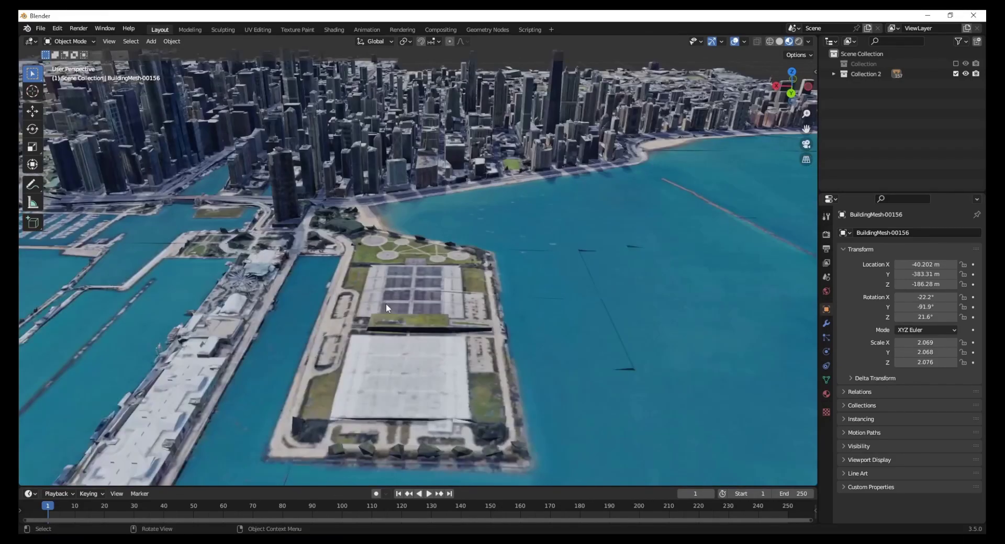
scroll(385, 258, "up", 4)
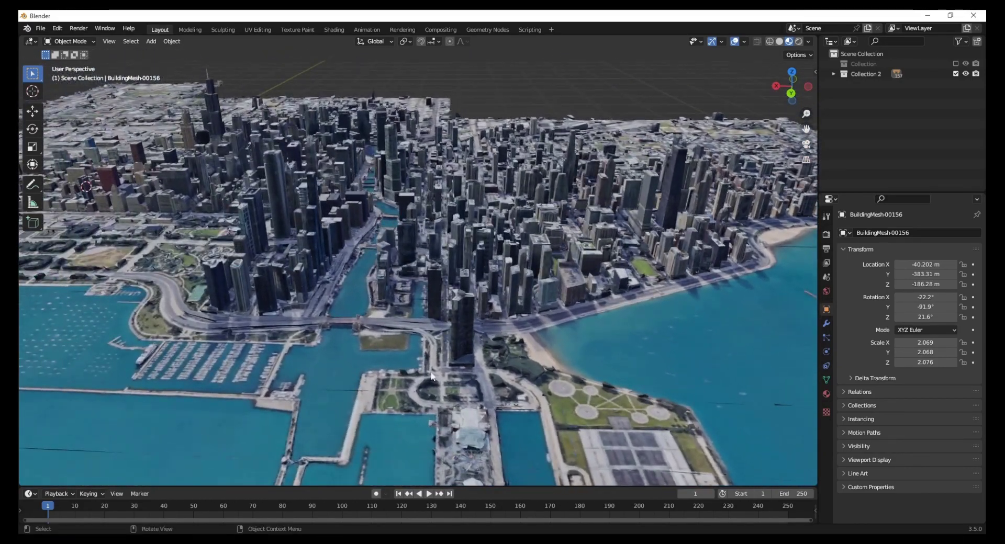
middle_click_drag(468, 302, 469, 358)
middle_click_drag(423, 259, 382, 348, "shift")
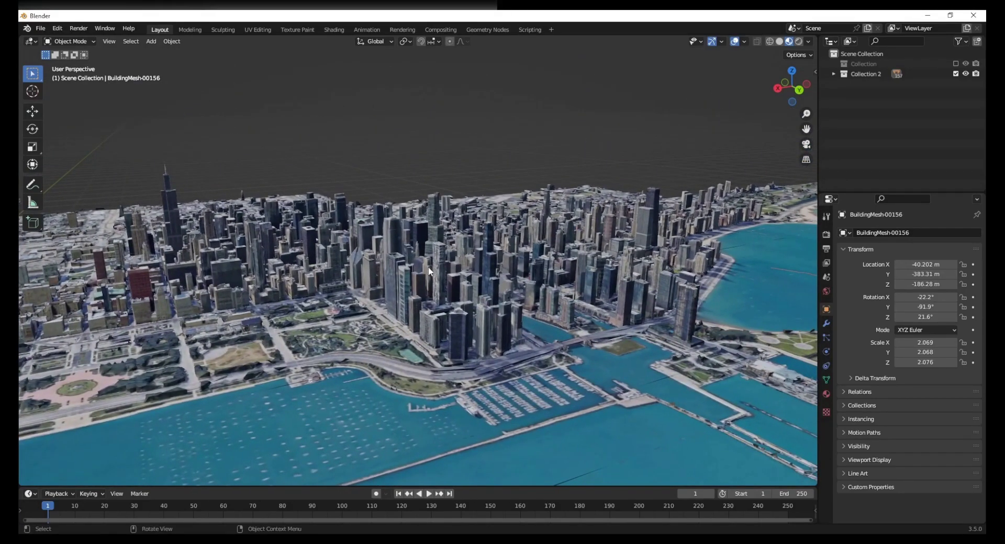
scroll(452, 250, "up", 2)
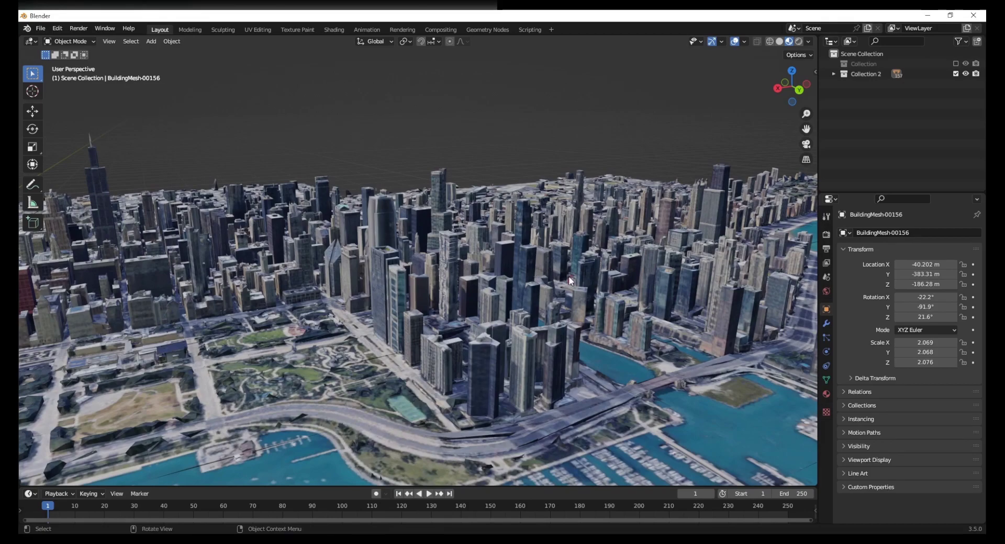
scroll(570, 277, "up", 5)
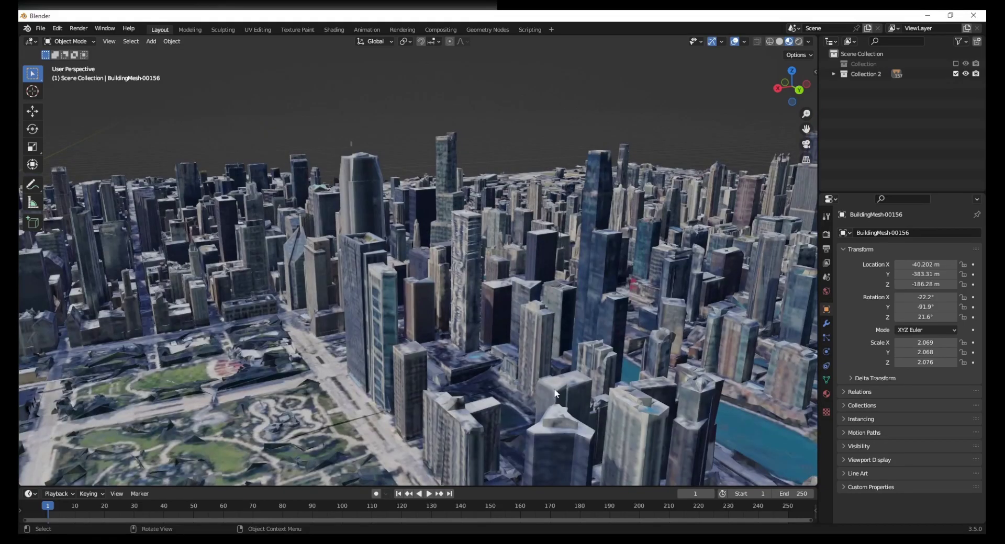
middle_click_drag(556, 392, 465, 312)
scroll(530, 381, "down", 8)
scroll(457, 313, "up", 2)
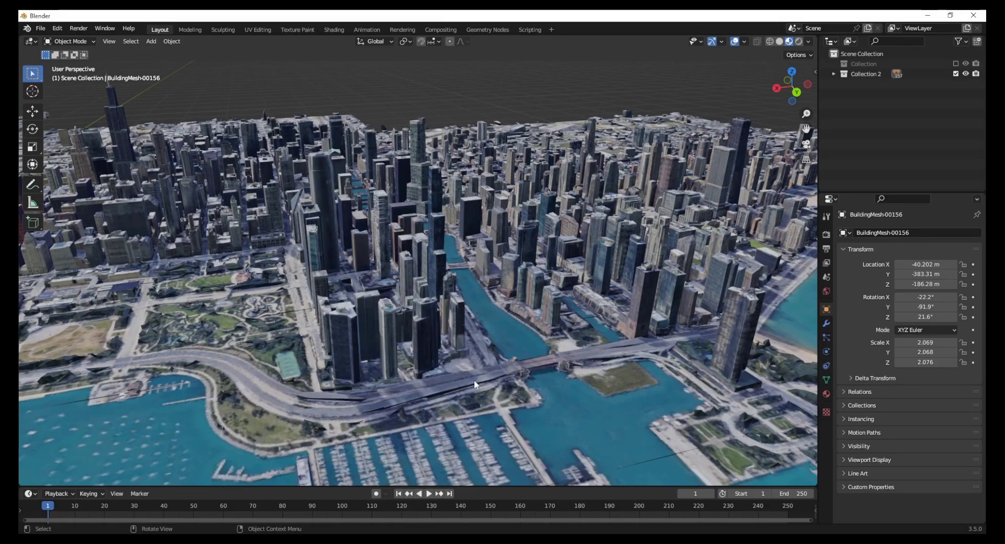
Step: Review the harbor, marina and river mouth against the wider city from several angles and distances
middle_click_drag(473, 380, 462, 381)
scroll(462, 381, "down", 8)
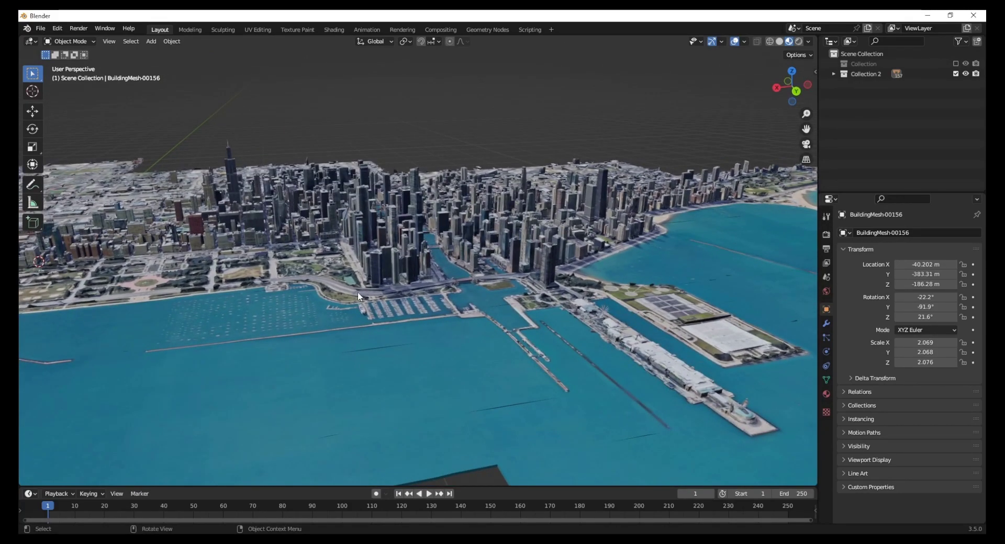
scroll(399, 368, "up", 5)
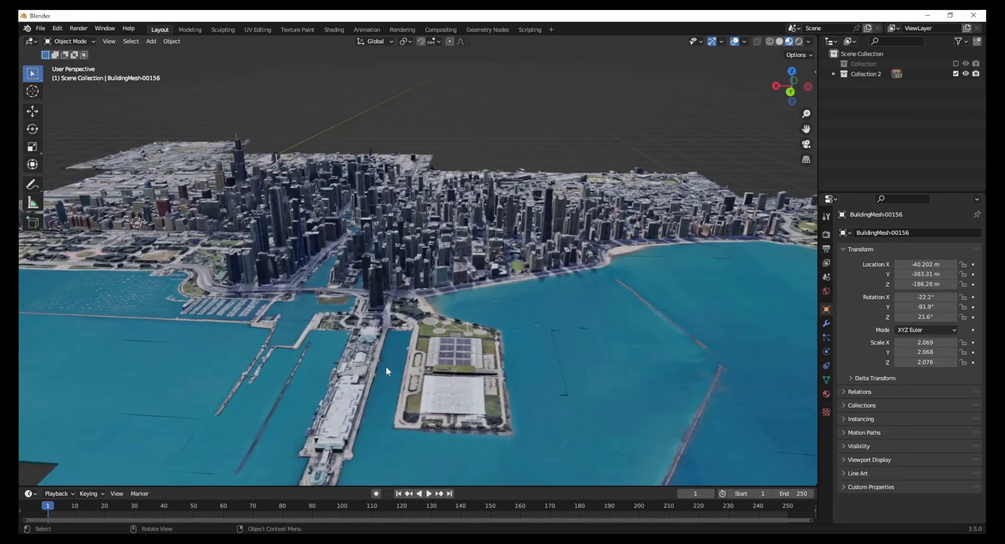
scroll(383, 371, "up", 5)
middle_click_drag(385, 366, 510, 395)
scroll(448, 362, "up", 3)
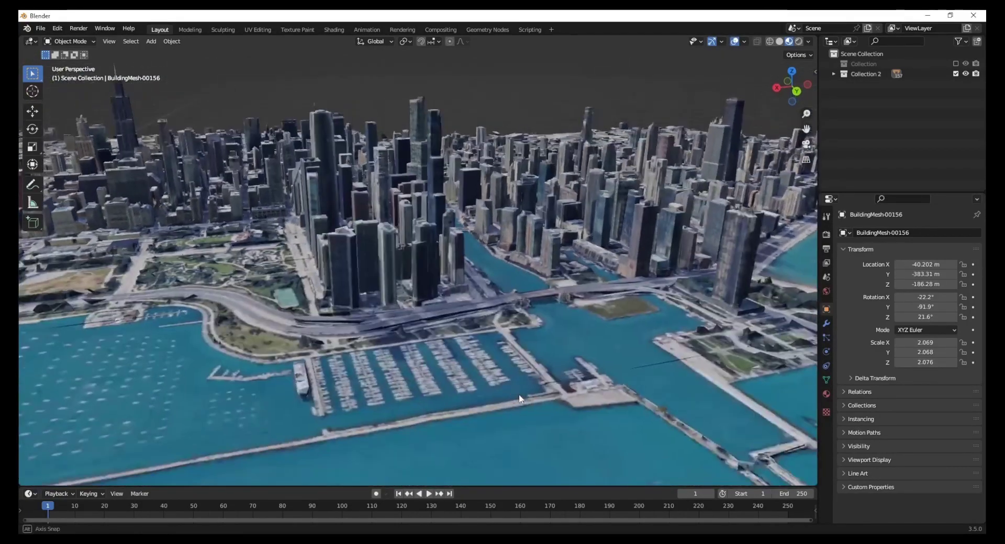
middle_click_drag(519, 394, 517, 395)
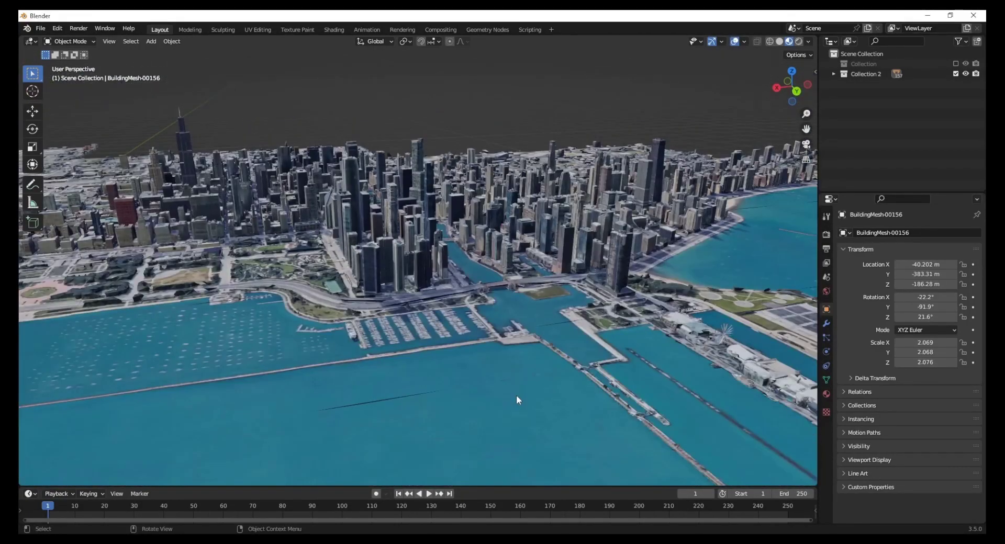
middle_click_drag(516, 394, 513, 410)
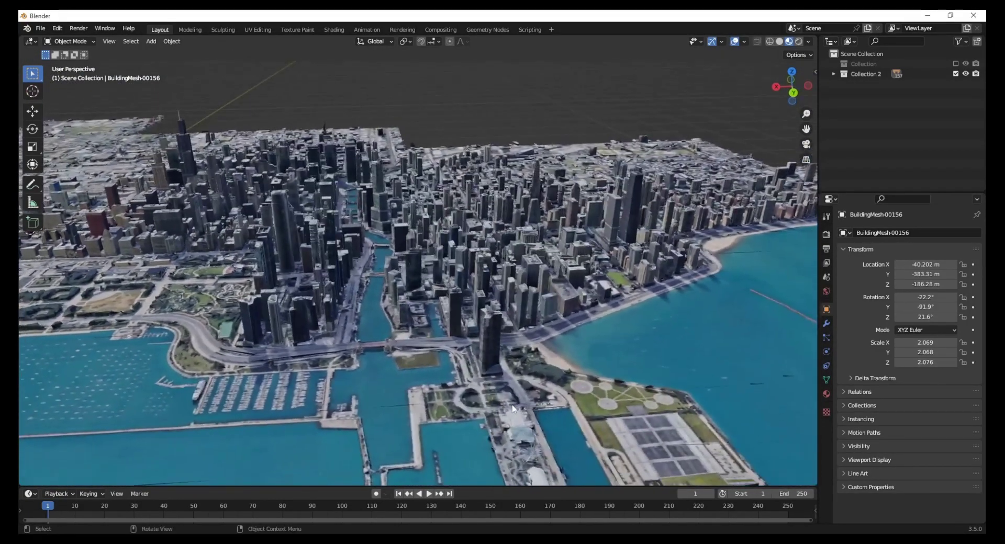
Step: Inspect the city's untextured geometry in Solid shading, return to Material Preview and look over the textured lakefront
left_click(779, 44)
middle_click_drag(402, 325, 427, 317)
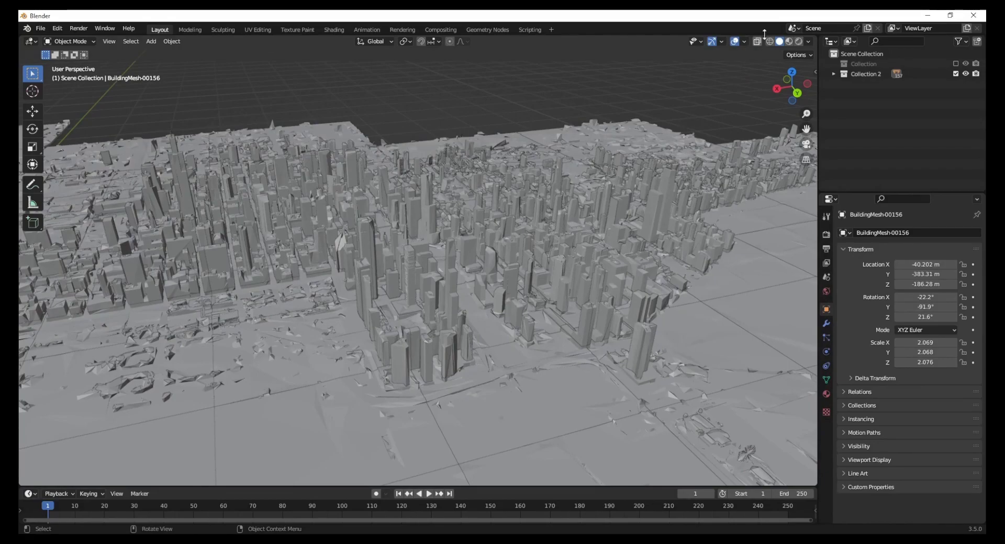
left_click(788, 42)
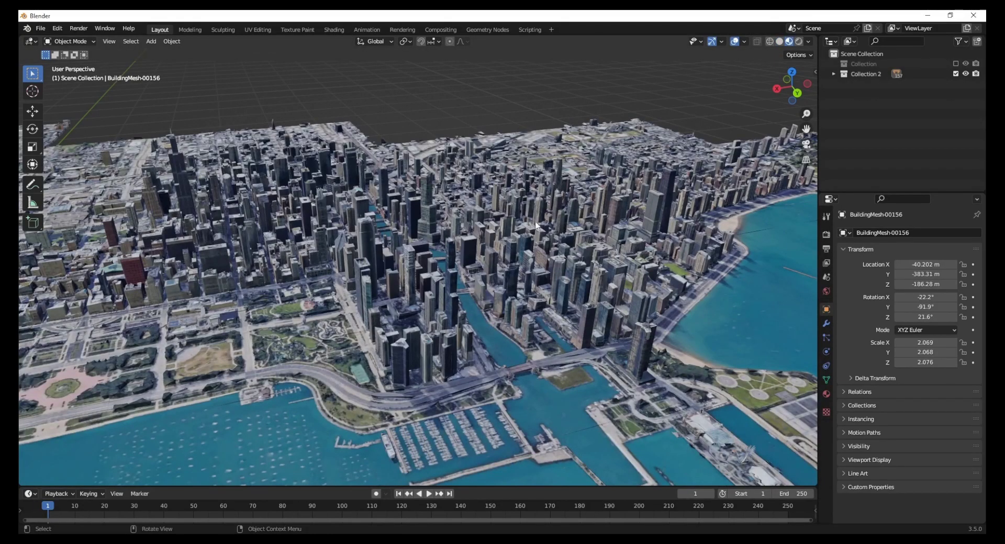
middle_click_drag(343, 380, 379, 392)
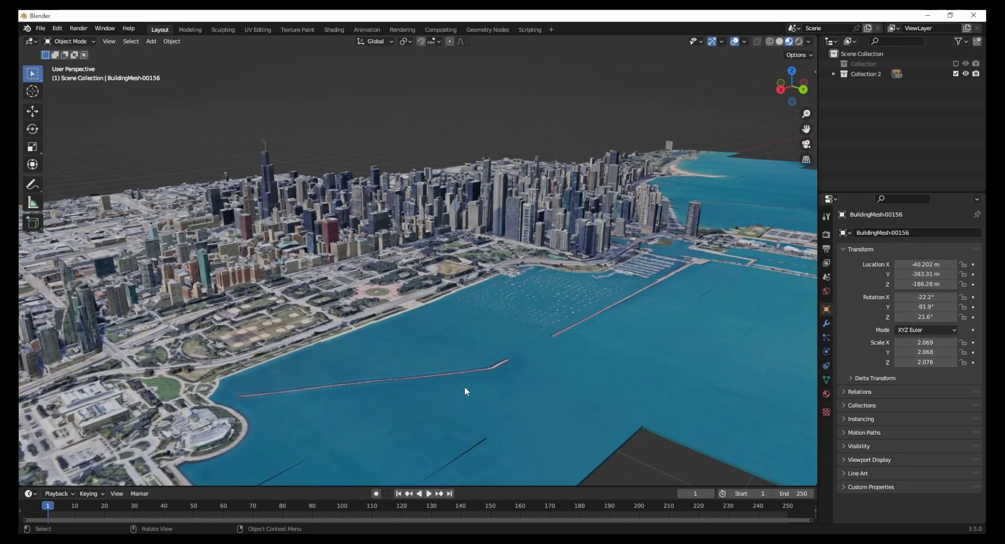
middle_click_drag(442, 422, 469, 451)
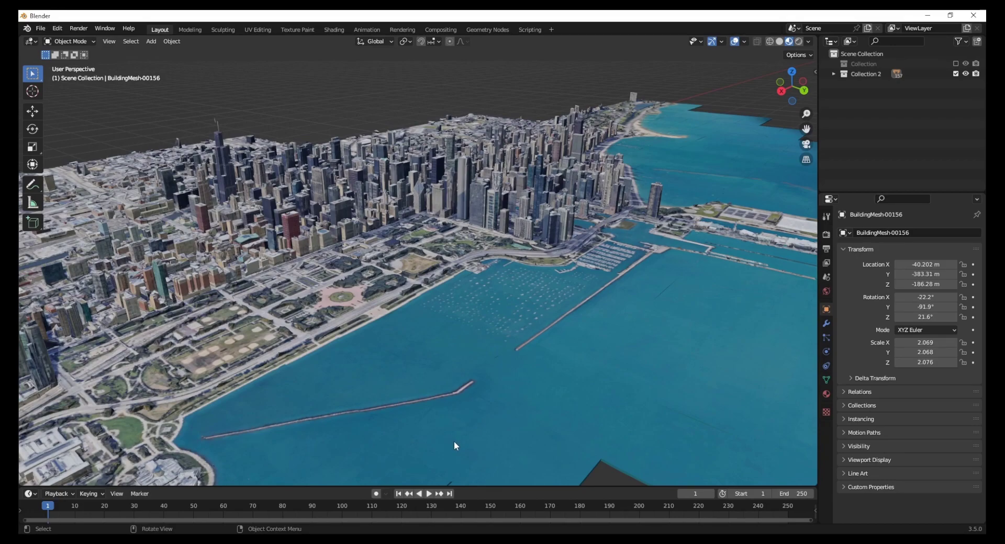